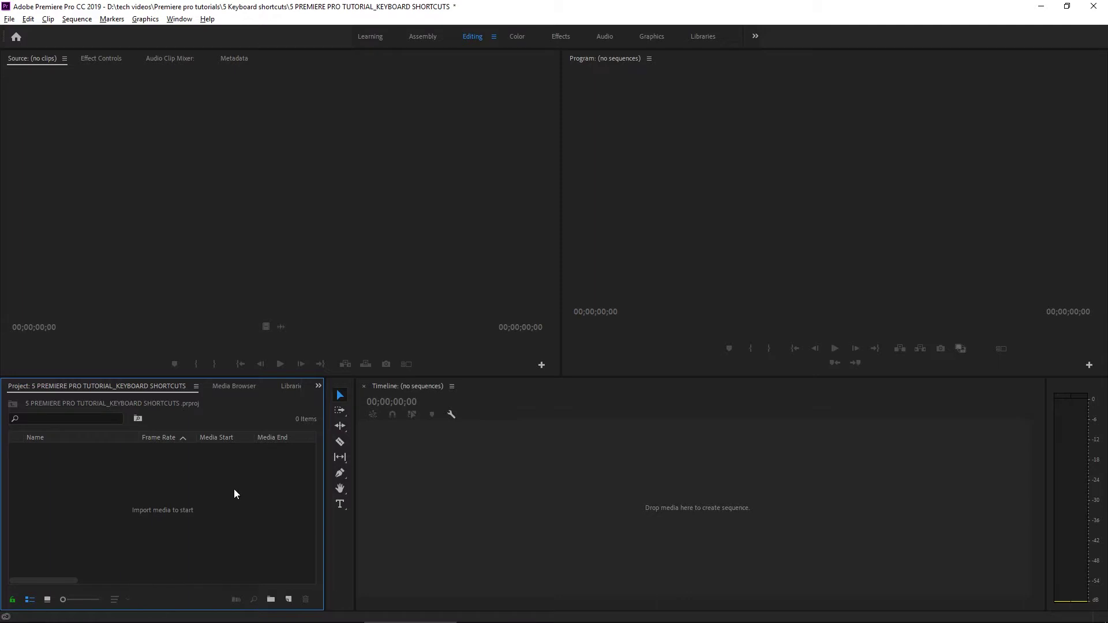
In the Import dialog, browse to Storage (D:) > Vlogs > we found water.
{"action": "key", "text": "ctrl+i"}
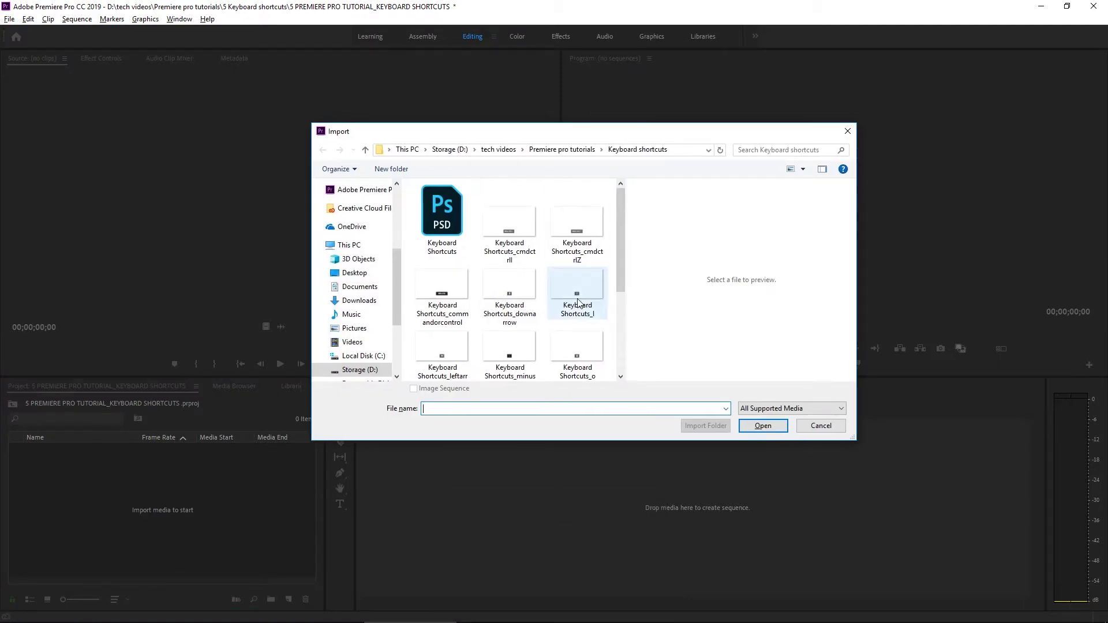
{"action": "scroll", "coordinate": [372, 257], "scroll_direction": "down", "scroll_amount": 3}
{"action": "left_click", "coordinate": [372, 243]}
{"action": "scroll", "coordinate": [495, 297], "scroll_direction": "down", "scroll_amount": 3}
{"action": "double_click", "coordinate": [477, 353]}
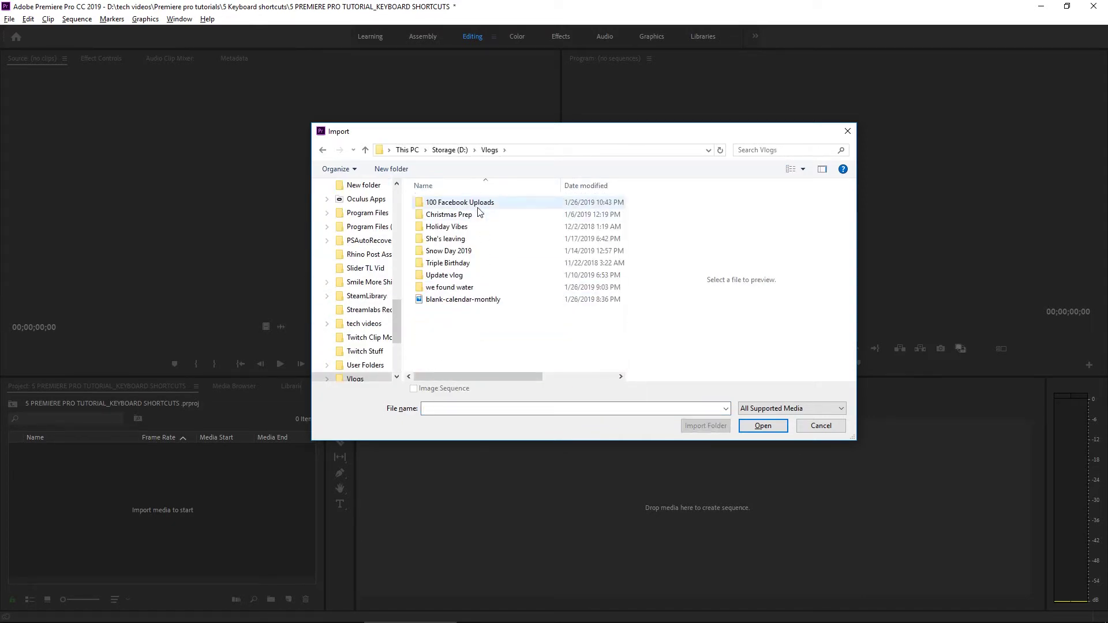
{"action": "double_click", "coordinate": [472, 287]}
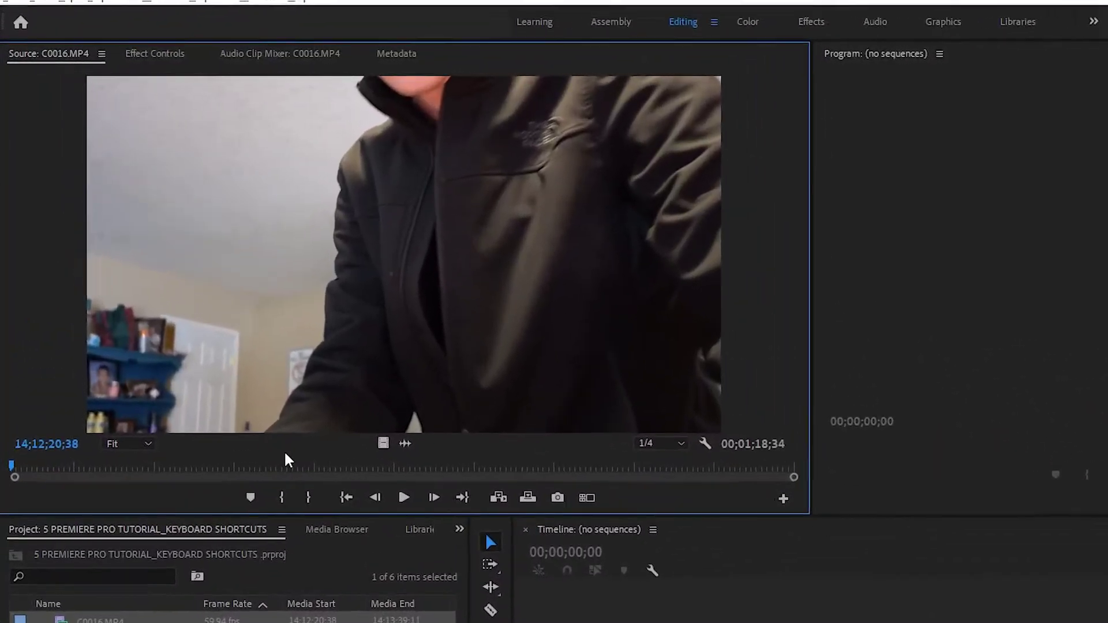
Preview C0016.MP4 in the Source monitor and mark a 00;00;03;30 section with In and Out points.
{"action": "key", "text": "space"}
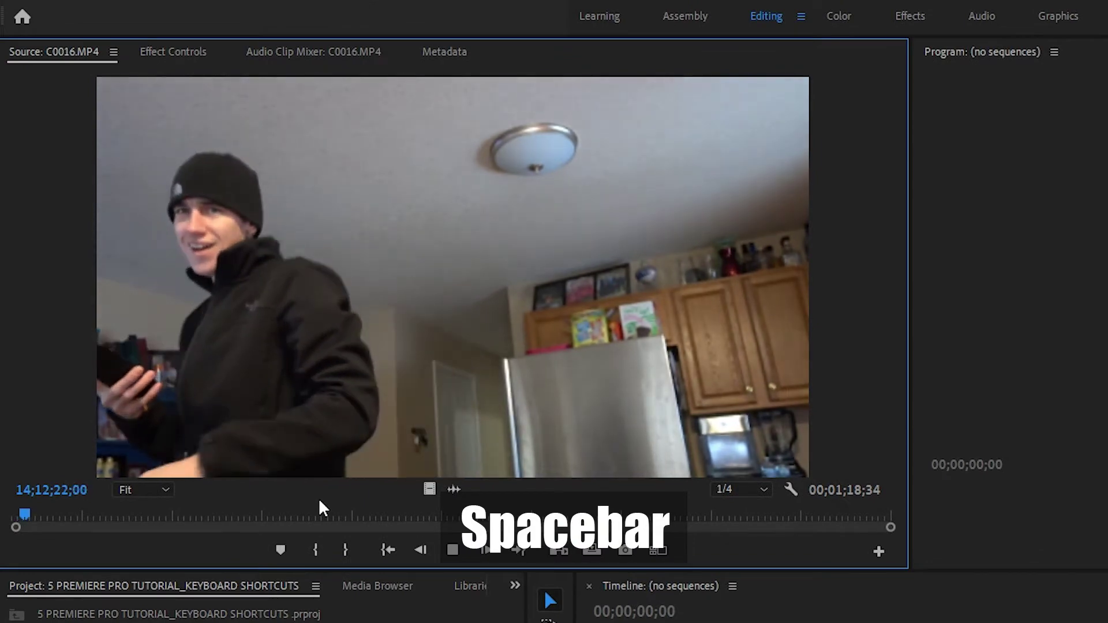
{"action": "key", "text": "space"}
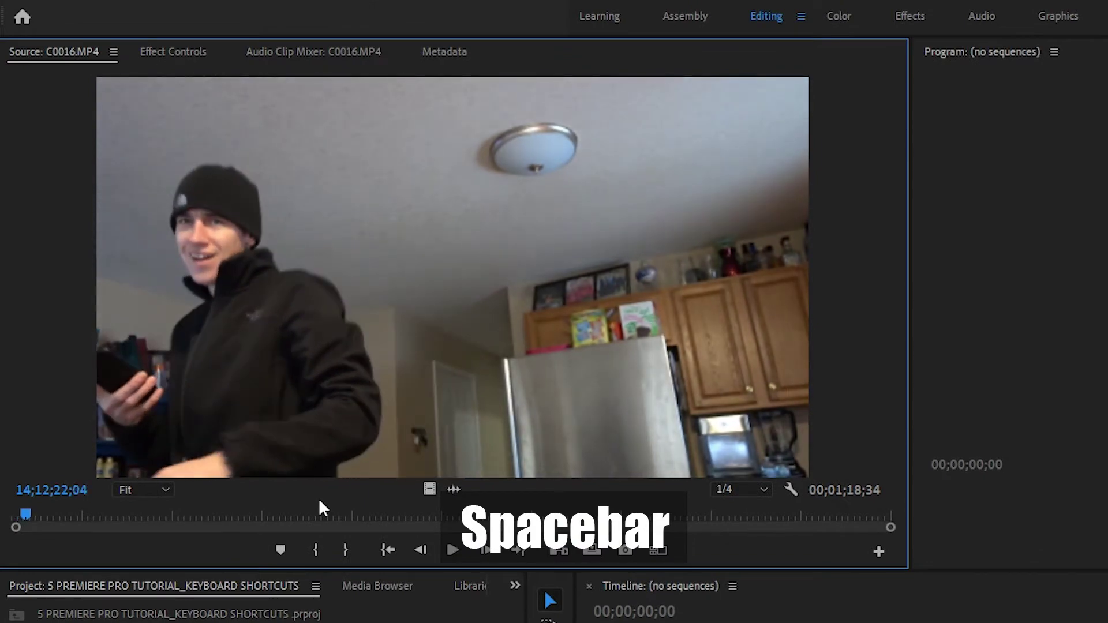
{"action": "left_click_drag", "start_coordinate": [29, 514], "coordinate": [124, 514]}
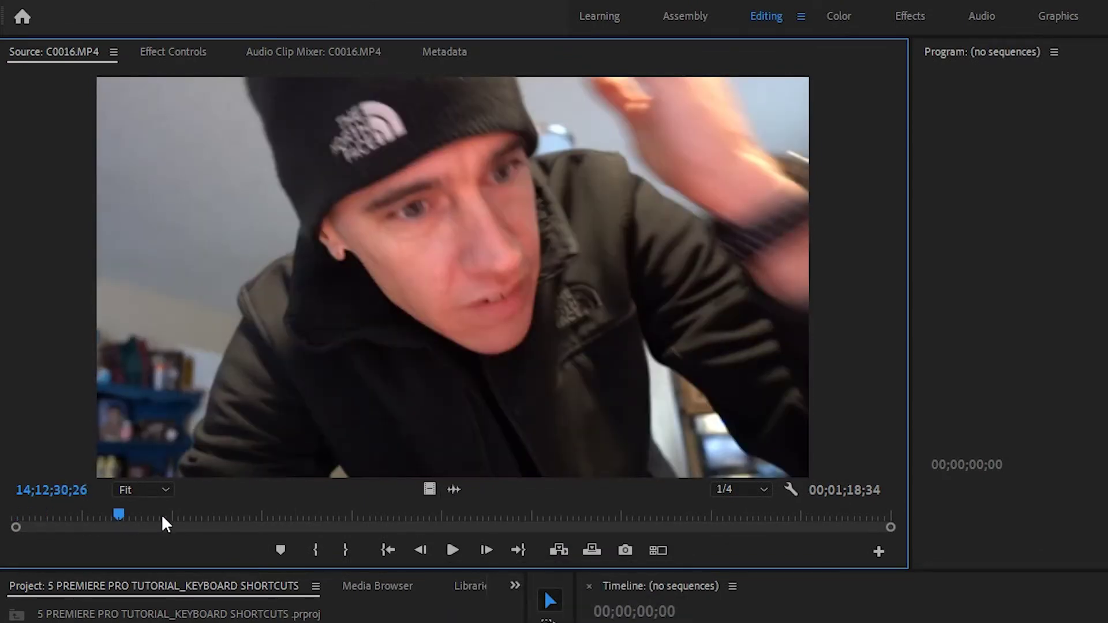
{"action": "key", "text": "i"}
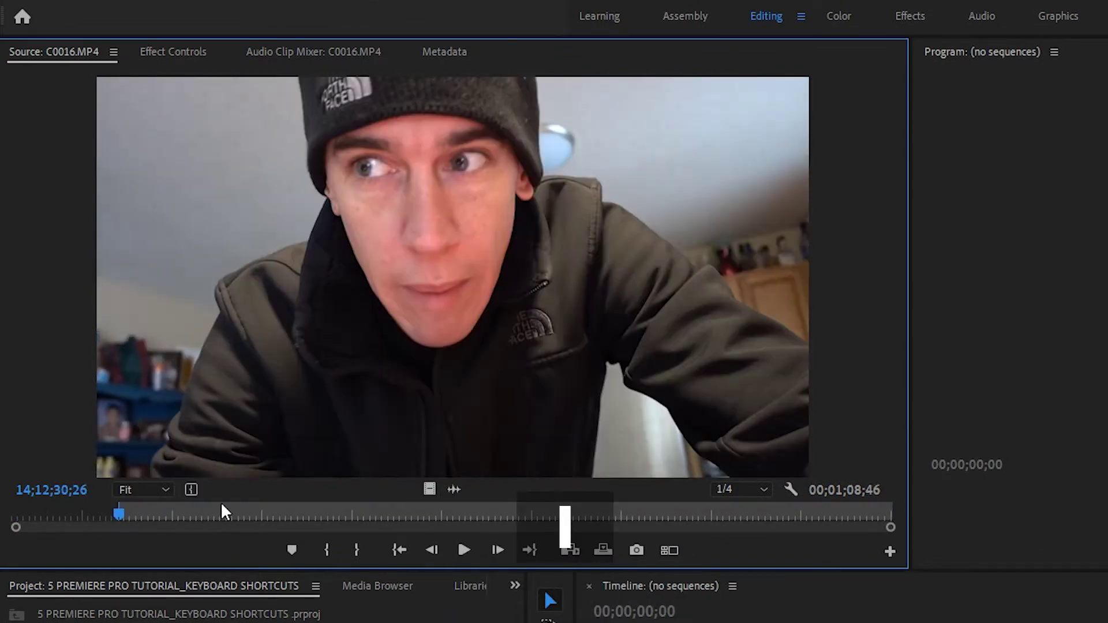
{"action": "key", "text": "space"}
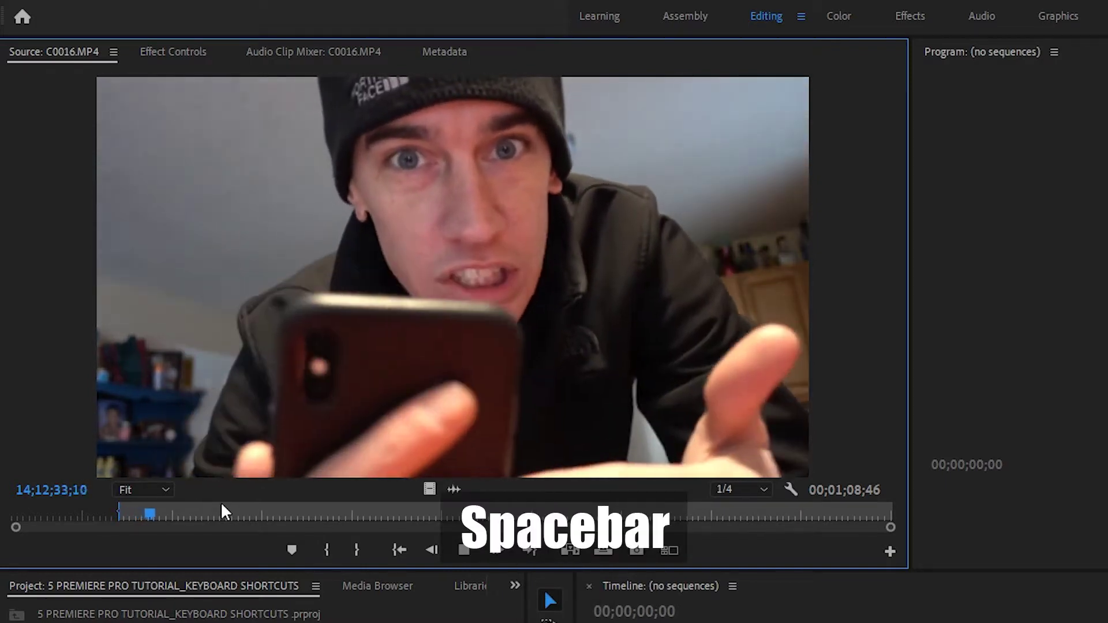
{"action": "key", "text": "space"}
{"action": "key", "text": "o"}
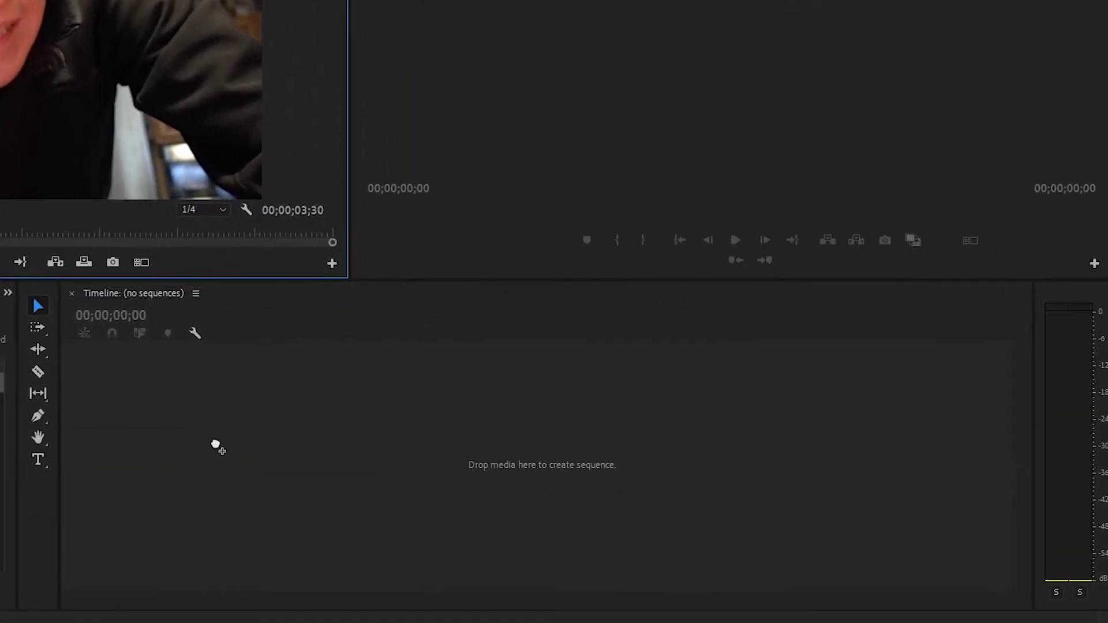
Make sequence C0016 from the marked clip, then overwrite another copy at its end.
{"action": "left_click_drag", "start_coordinate": [215, 446], "coordinate": [217, 448]}
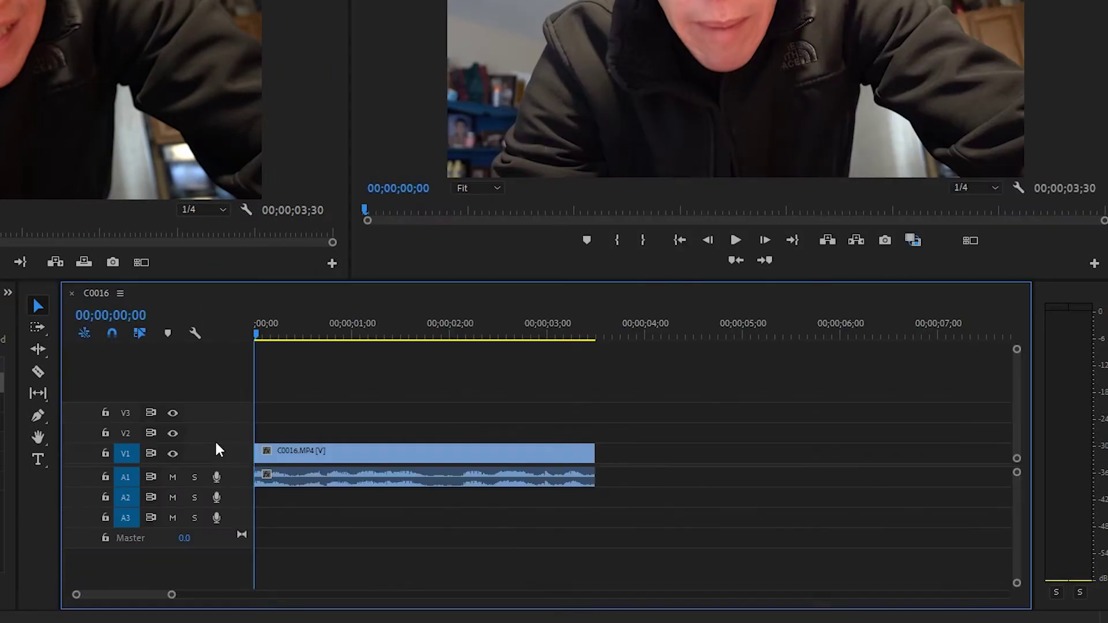
{"action": "left_click_drag", "start_coordinate": [258, 332], "coordinate": [512, 334]}
{"action": "key", "text": "End"}
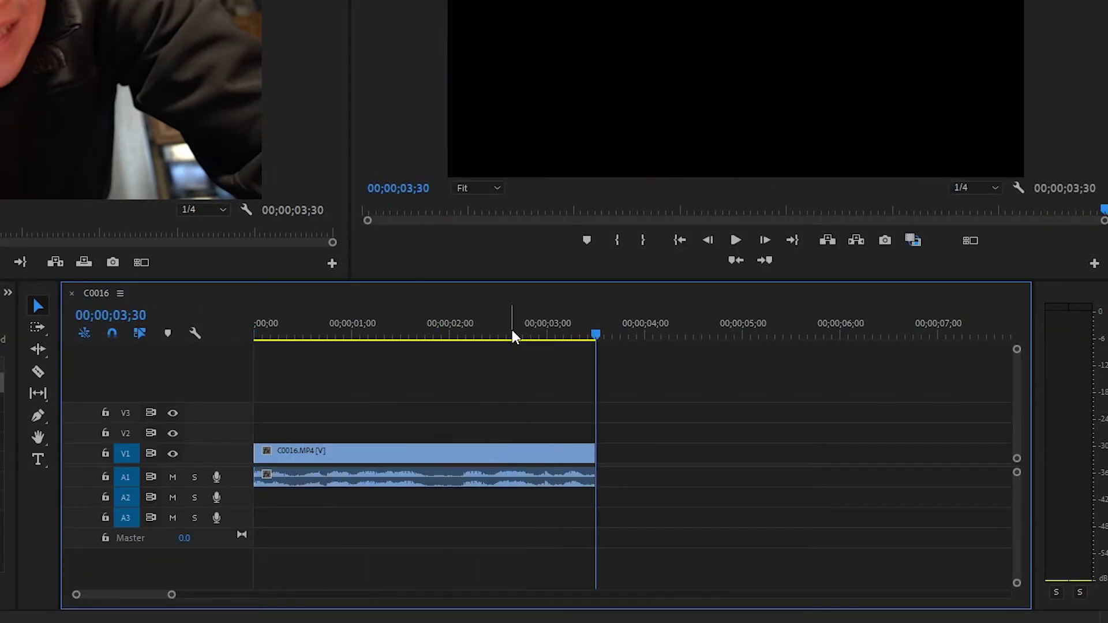
{"action": "left_click", "coordinate": [97, 124]}
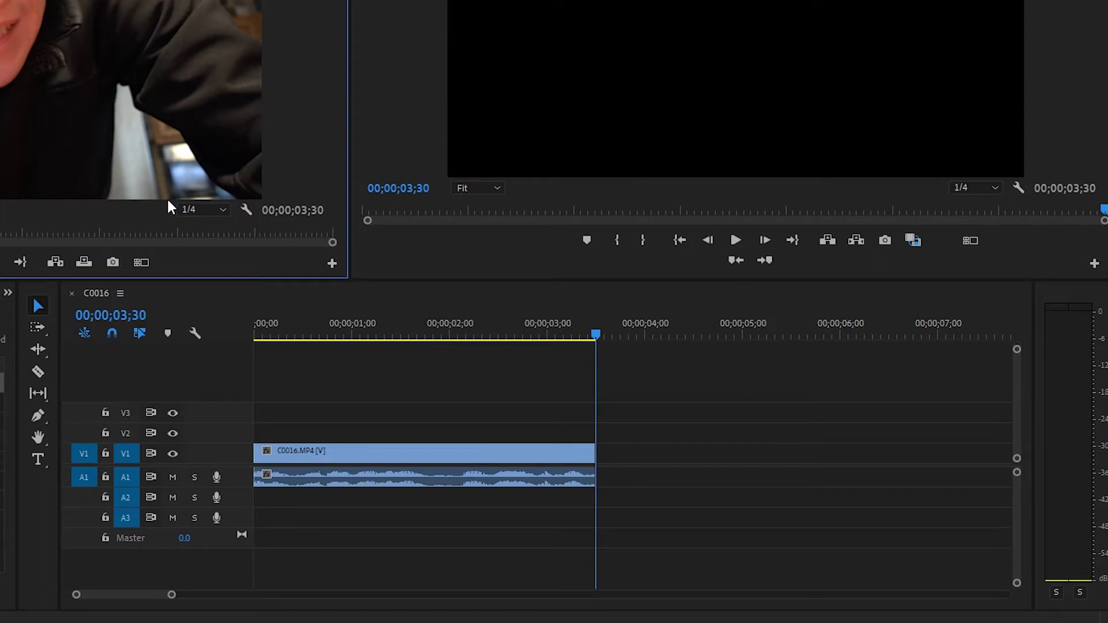
{"action": "key", "text": "period"}
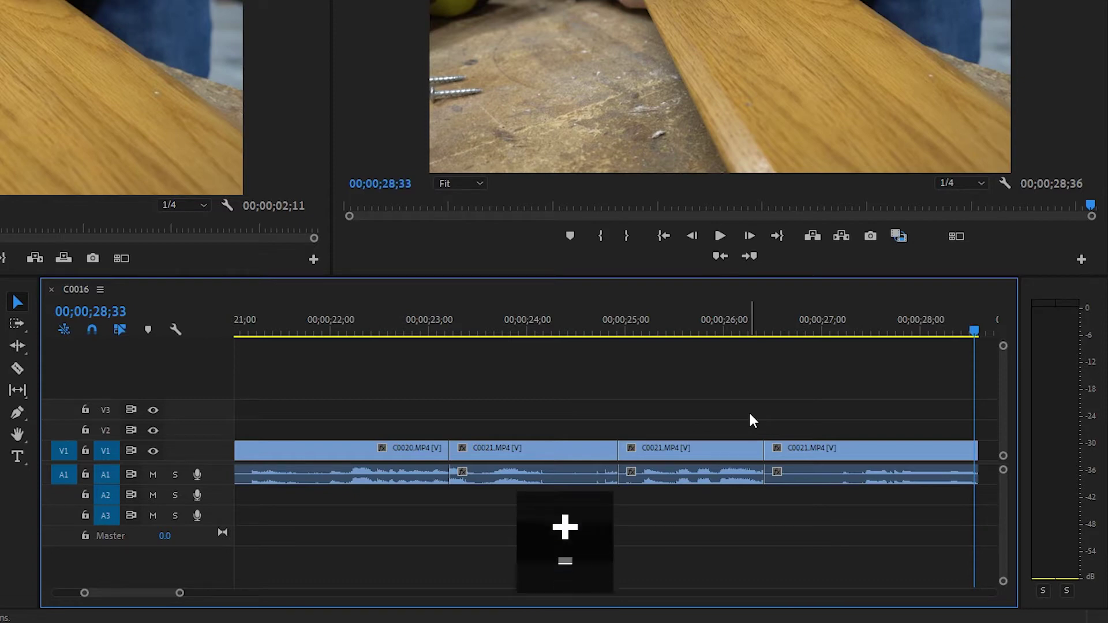
Zoom the C0016 timeline out, back in, and out again to show the whole sequence.
{"action": "key", "text": "minus"}
{"action": "key", "text": "minus"}
{"action": "key", "text": "minus"}
{"action": "key", "text": "minus"}
{"action": "key", "text": "minus"}
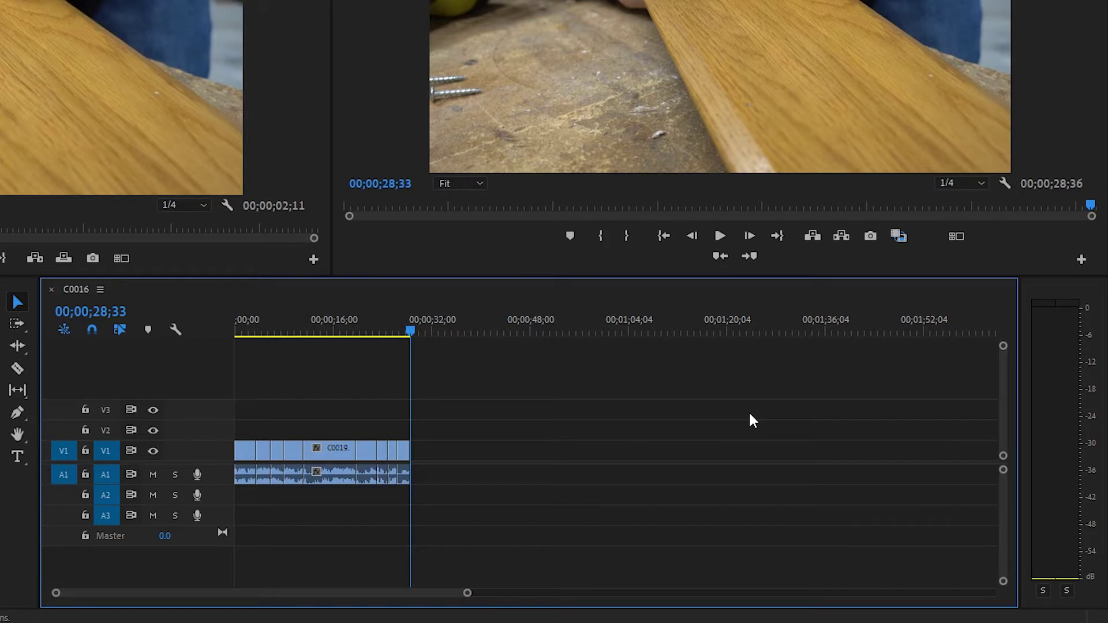
{"action": "key", "text": "equal"}
{"action": "key", "text": "equal"}
{"action": "key", "text": "equal"}
{"action": "key", "text": "equal"}
{"action": "key", "text": "equal"}
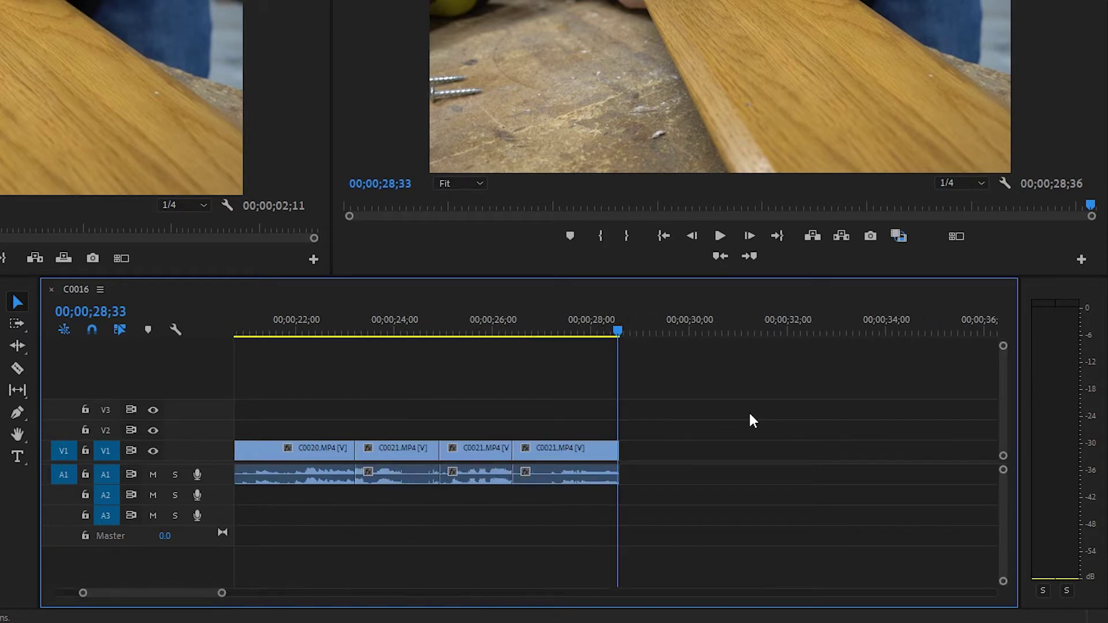
{"action": "key", "text": "minus"}
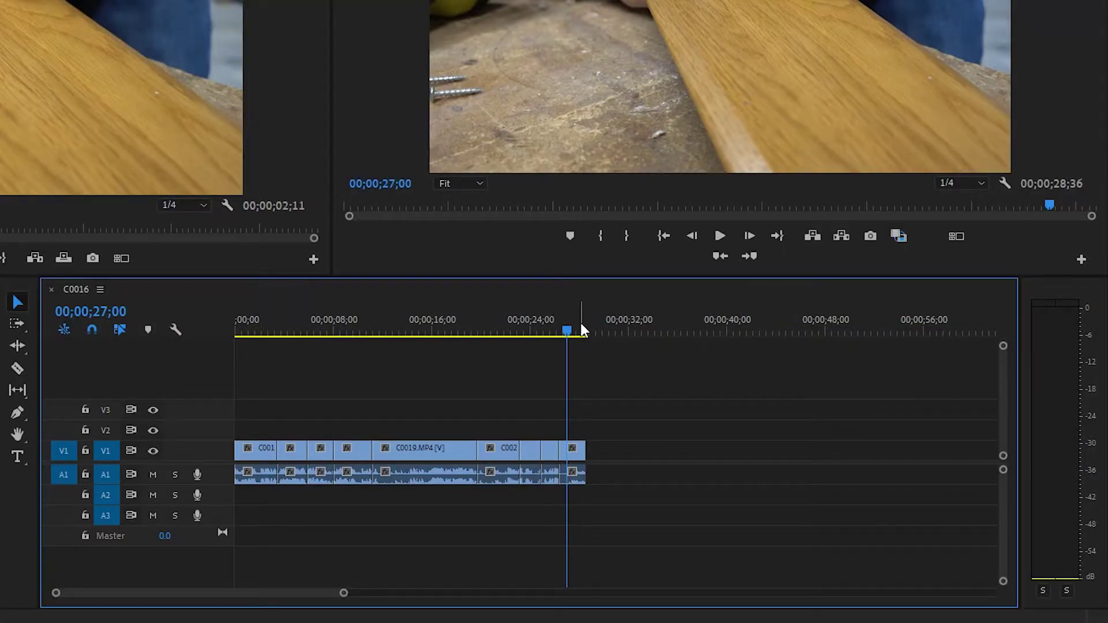
After undoing a stray Razor cut, ripple trim C0019's start to the playhead, shortening the sequence to 00;00;26;28.
{"action": "left_click_drag", "start_coordinate": [565, 328], "coordinate": [410, 339]}
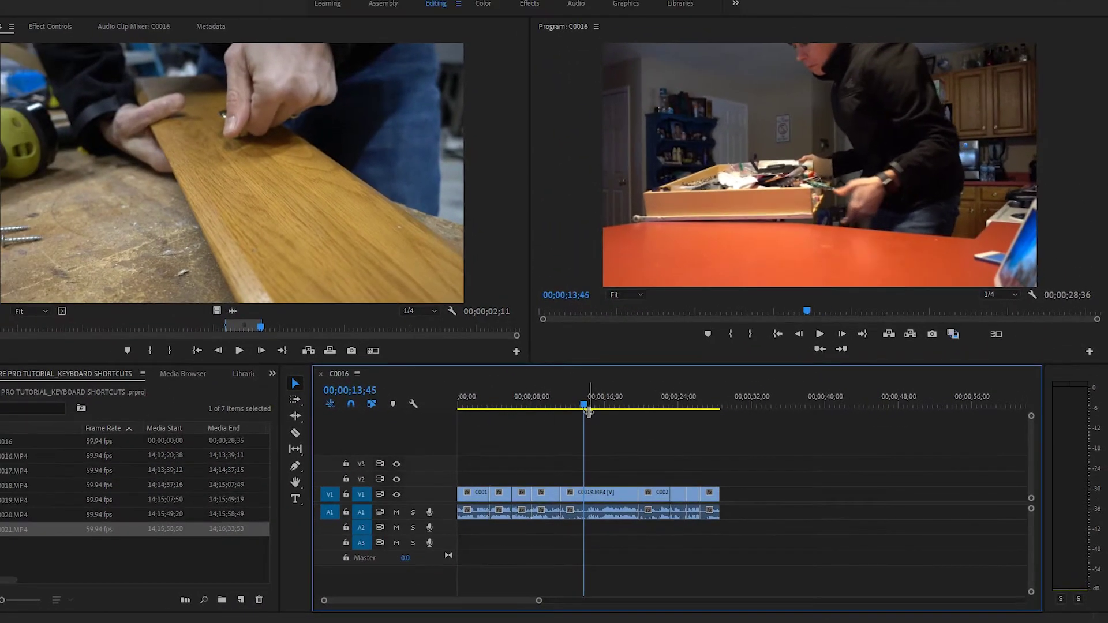
{"action": "left_click_drag", "start_coordinate": [588, 411], "coordinate": [587, 411]}
{"action": "key", "text": "c"}
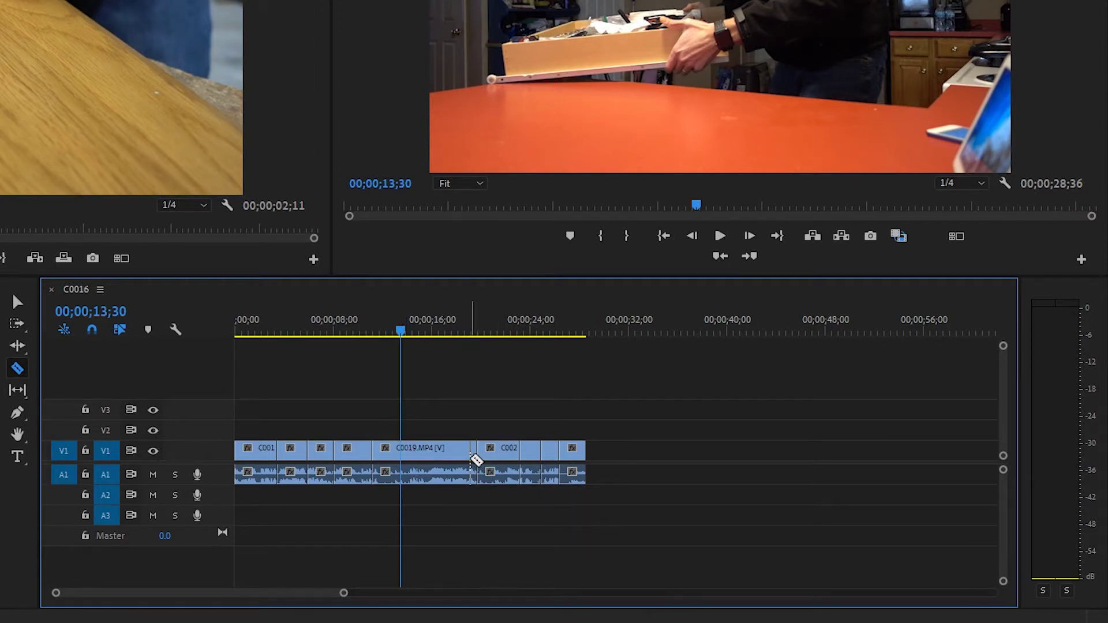
{"action": "key", "text": "ctrl+z"}
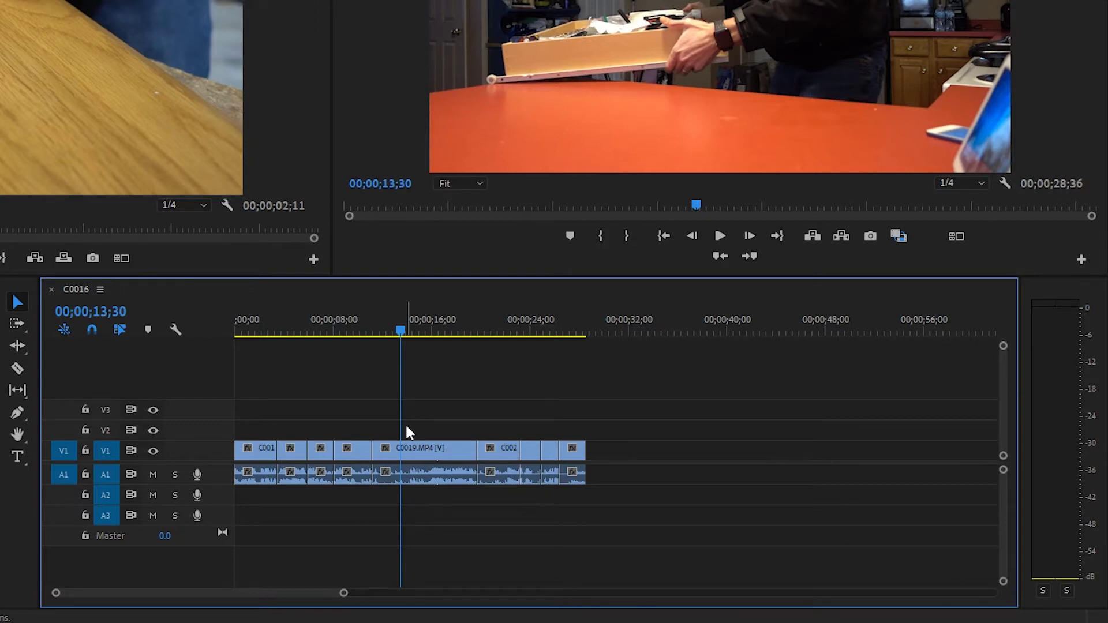
{"action": "mouse_move", "coordinate": [397, 330]}
{"action": "left_mouse_down"}
{"action": "mouse_move", "coordinate": [372, 345]}
{"action": "mouse_move", "coordinate": [393, 335]}
{"action": "left_mouse_up"}
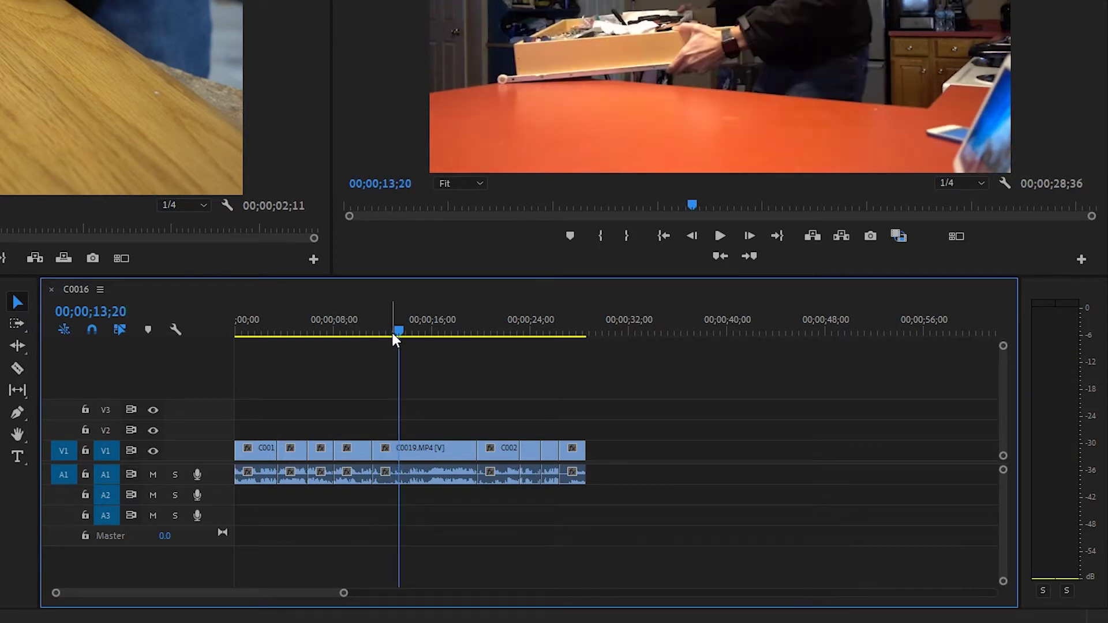
{"action": "key", "text": "q"}
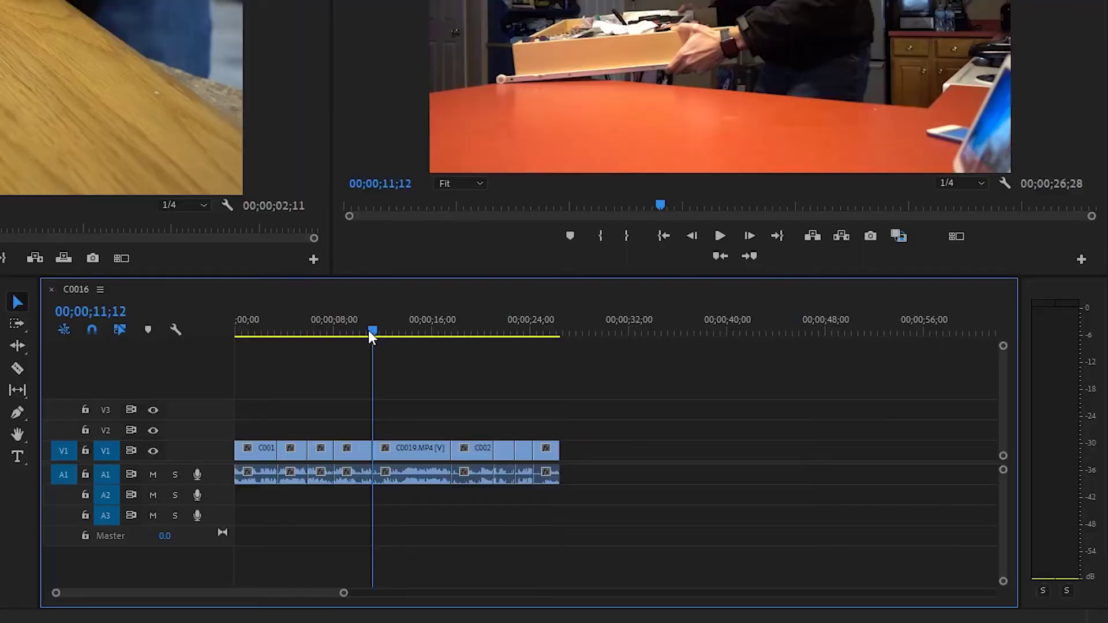
Drag the playhead forward to a point within C0019.
{"action": "left_click_drag", "start_coordinate": [372, 331], "coordinate": [434, 329]}
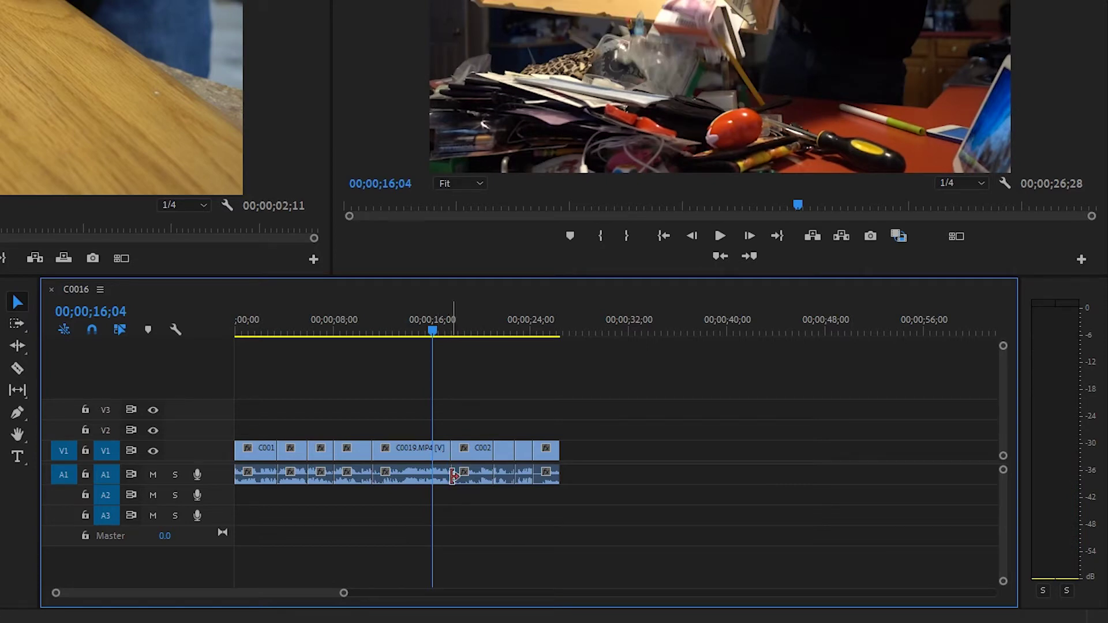
Ripple trim C0019 after the playhead, shortening the sequence to 00;00;24;56, then zoom in at 13;00.
{"action": "key", "text": "w"}
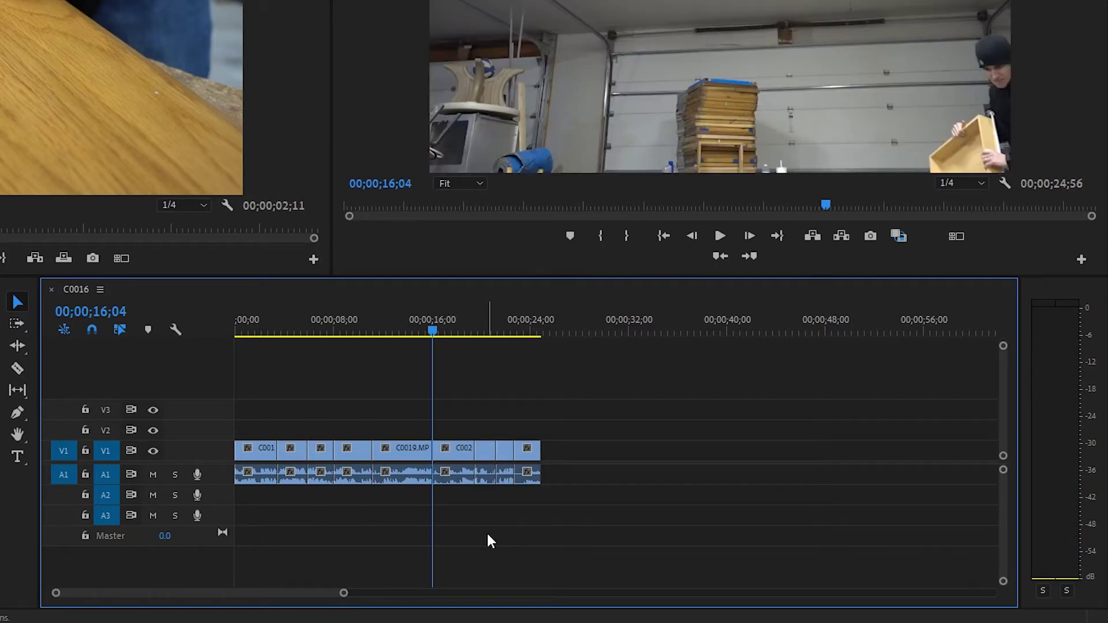
{"action": "left_click_drag", "start_coordinate": [430, 330], "coordinate": [426, 361]}
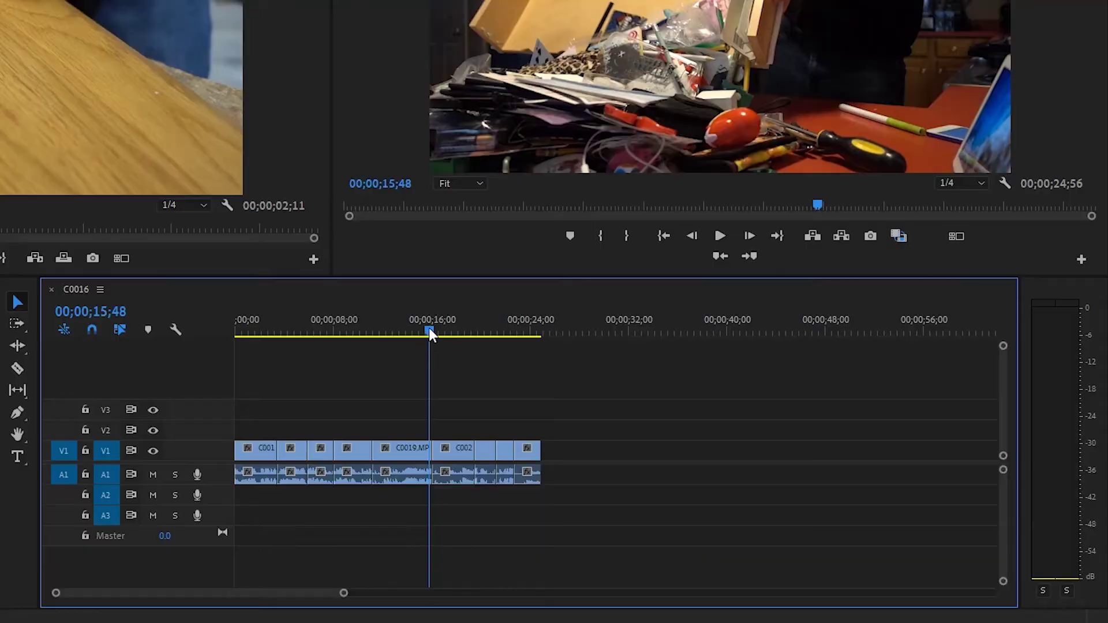
{"action": "left_click_drag", "start_coordinate": [429, 328], "coordinate": [395, 331]}
{"action": "key", "text": "="}
{"action": "key", "text": "="}
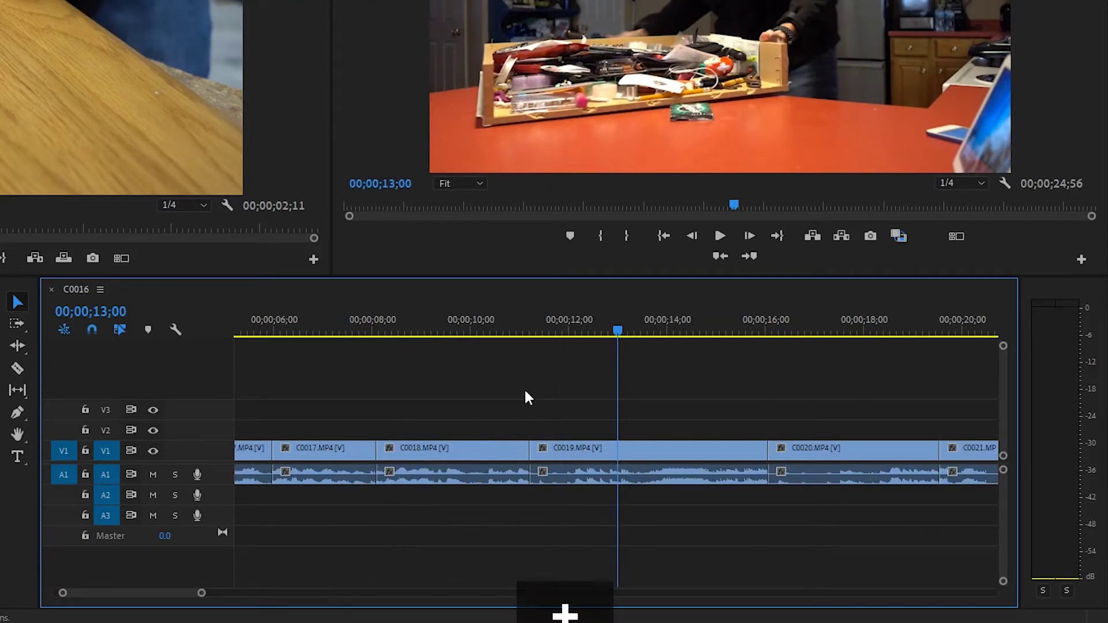
Split C0019 on video and audio at 13;00 and again at 14;10.
{"action": "key", "text": "="}
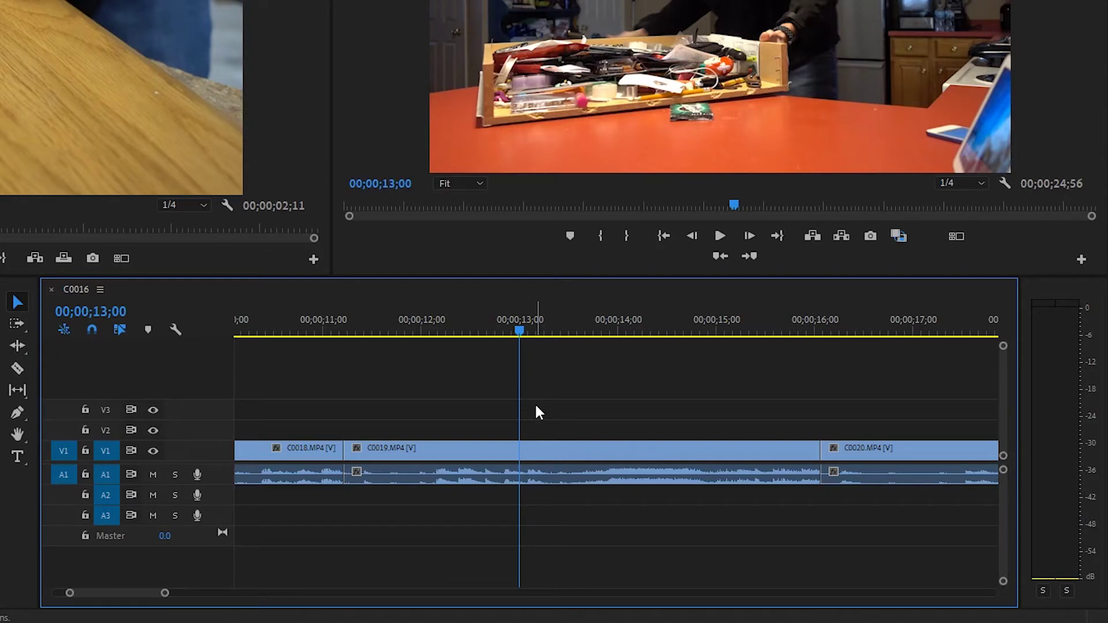
{"action": "key", "text": "ctrl+k"}
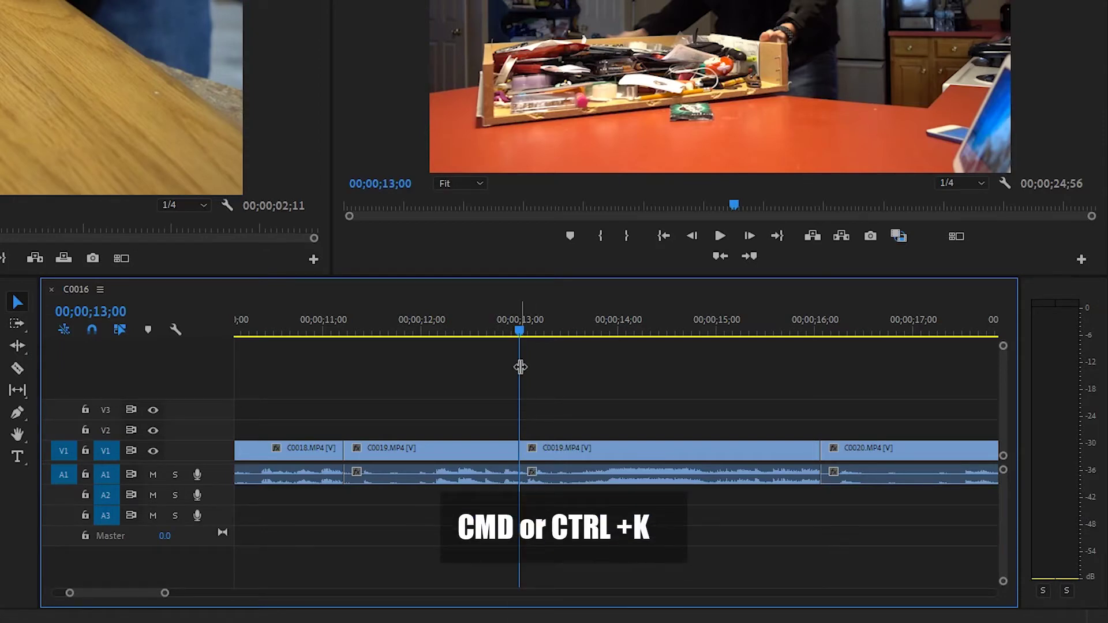
{"action": "left_click_drag", "start_coordinate": [518, 332], "coordinate": [633, 331]}
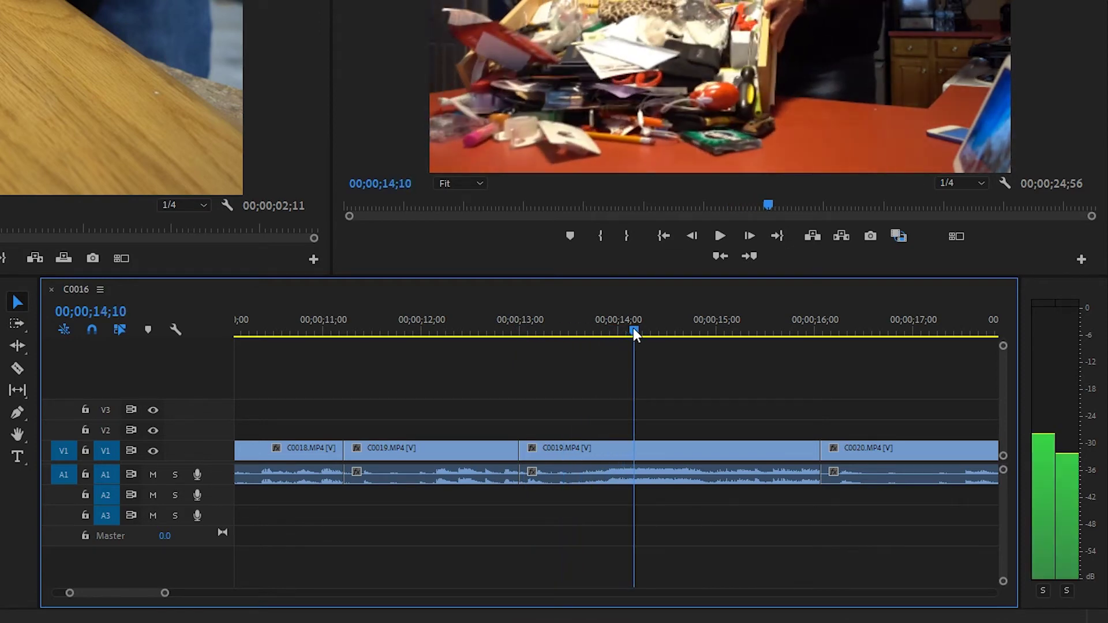
{"action": "key", "text": "ctrl+k"}
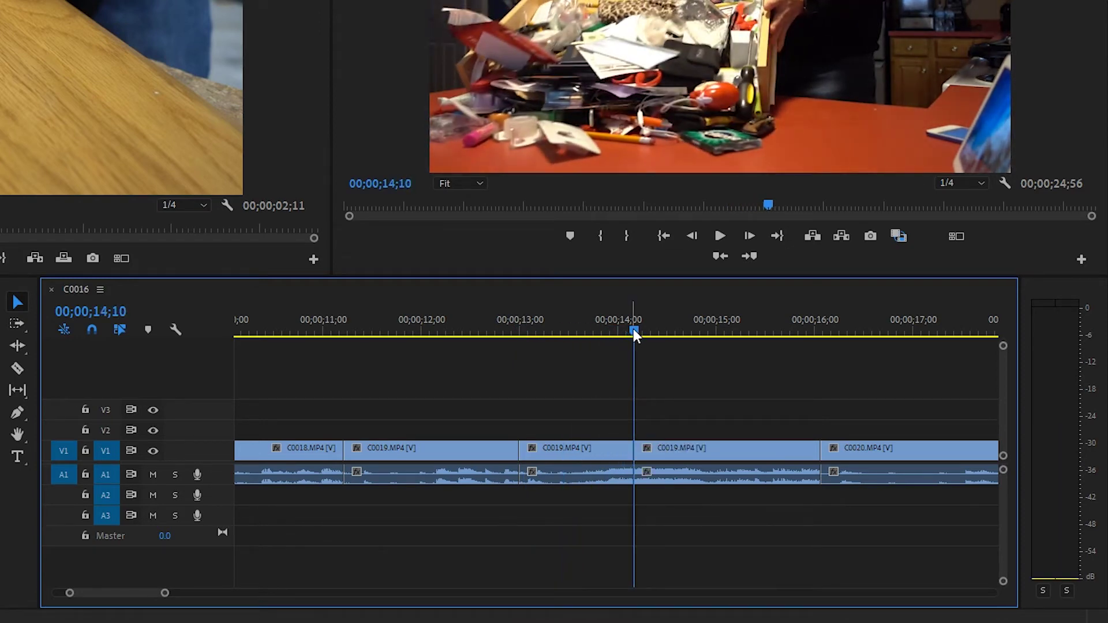
Ripple delete the C0019 piece from 13;00 to 14;10, bringing the sequence to 00;00;23;46.
{"action": "left_click", "coordinate": [597, 455]}
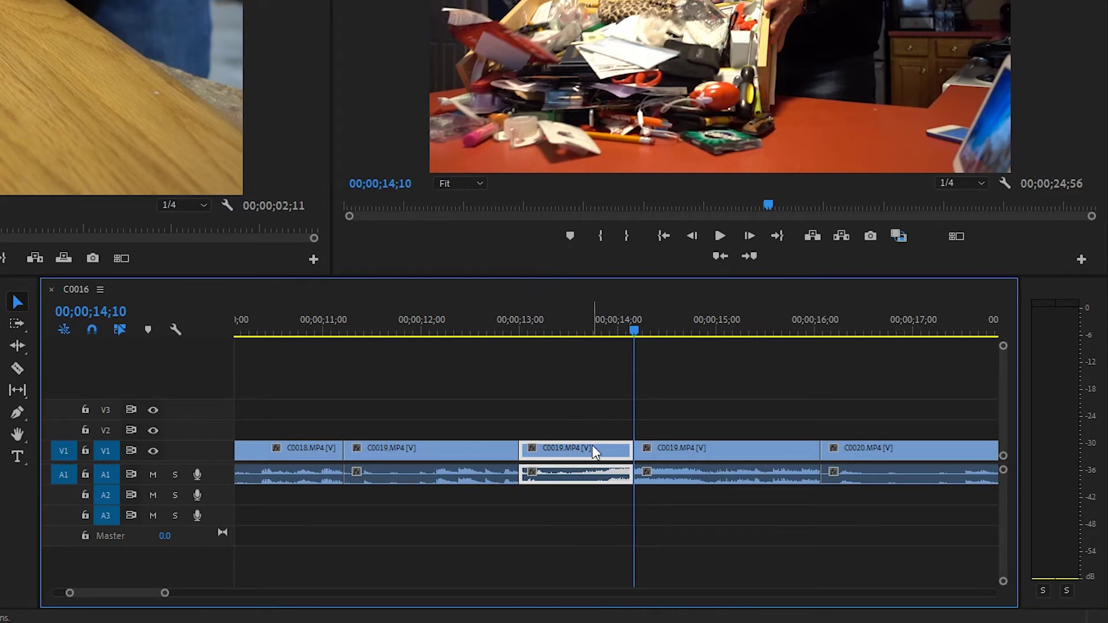
{"action": "right_click", "coordinate": [600, 450]}
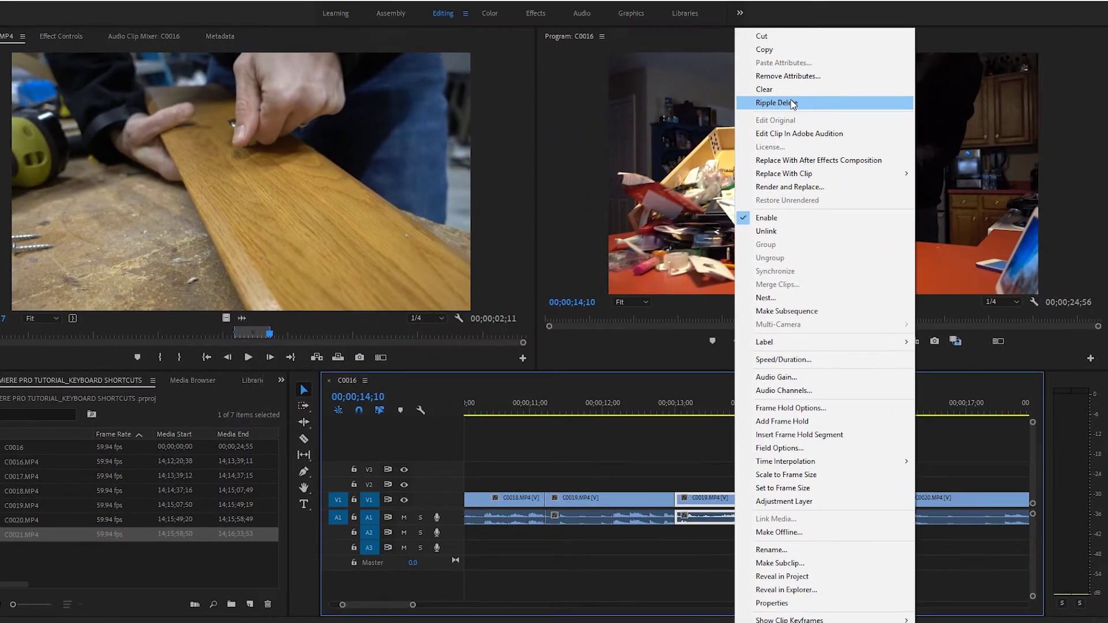
{"action": "left_click", "coordinate": [742, 12]}
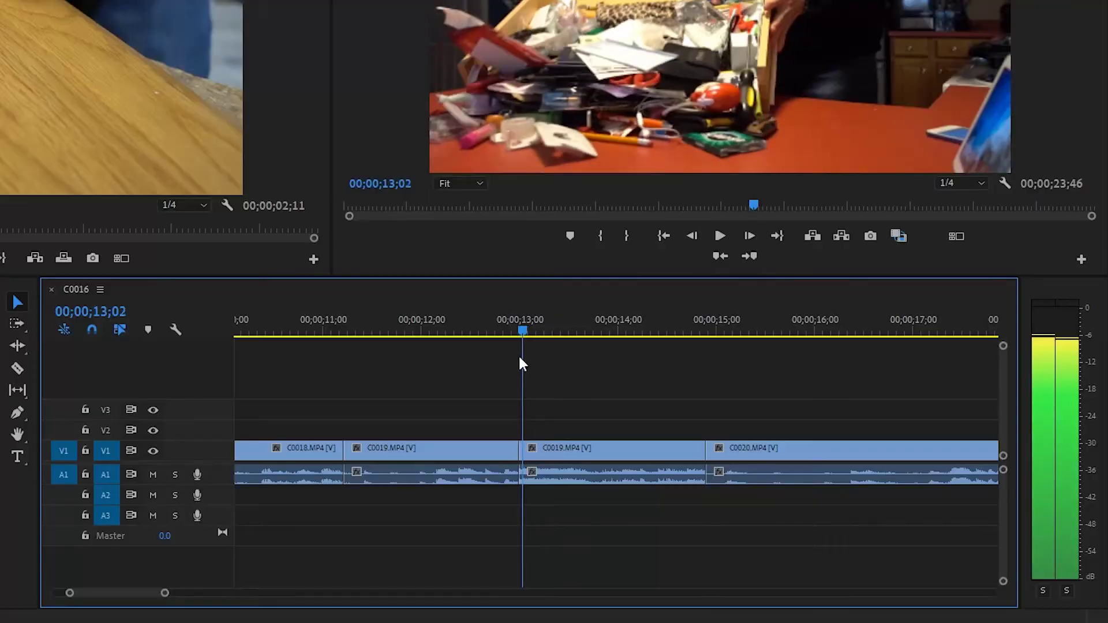
{"action": "key", "text": "Left"}
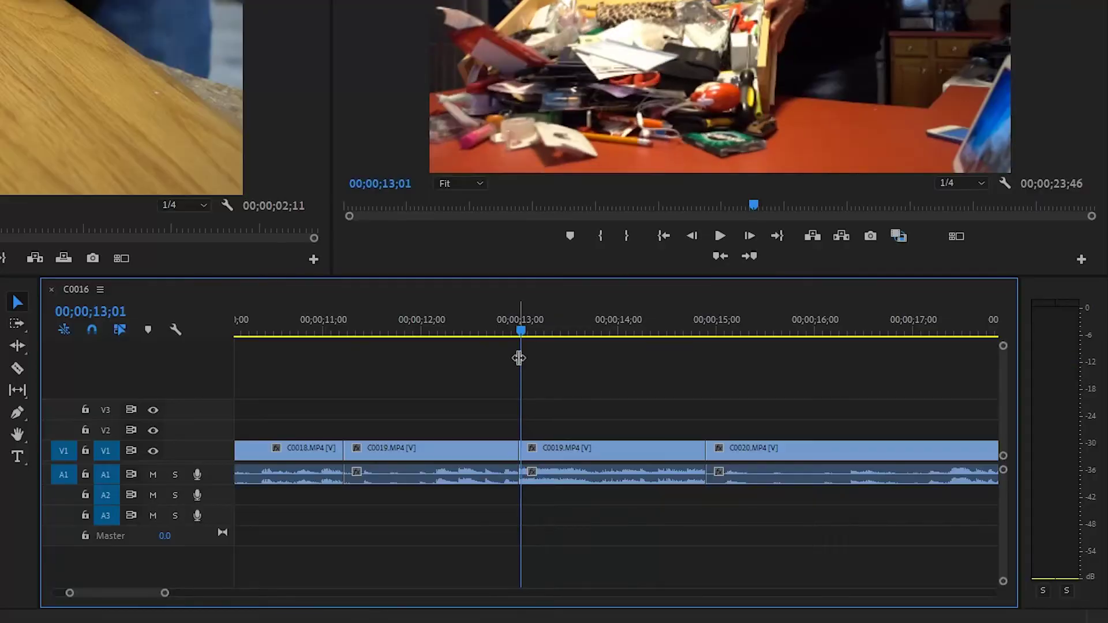
Step the playhead back through C0019 in one- and five-frame increments to 11;47.
{"action": "left_click_drag", "start_coordinate": [525, 326], "coordinate": [494, 334]}
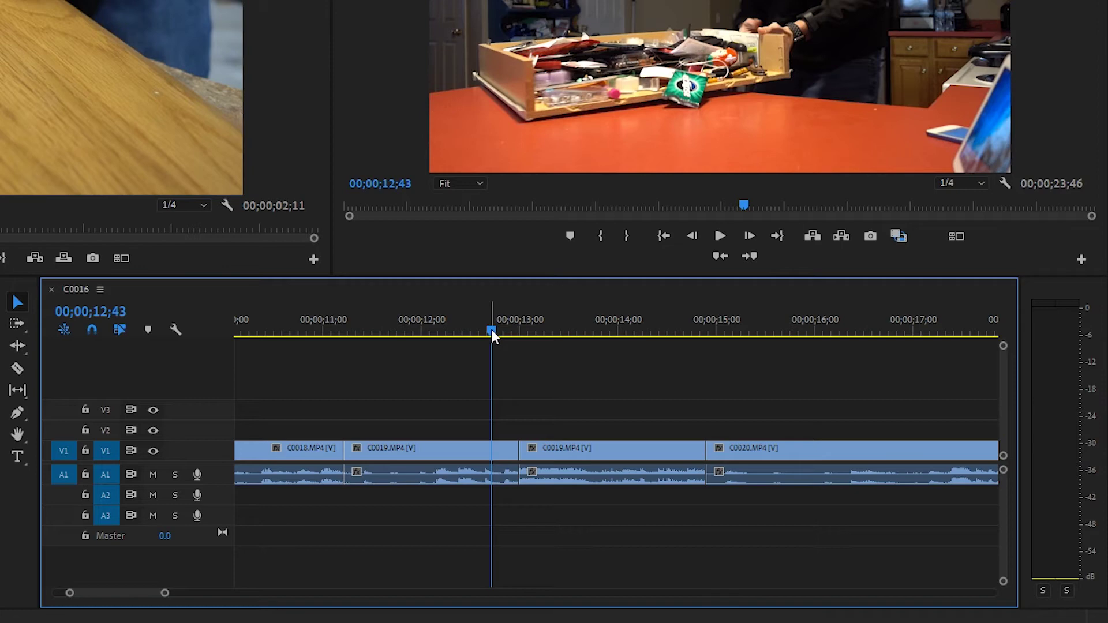
{"action": "key", "text": "Left"}
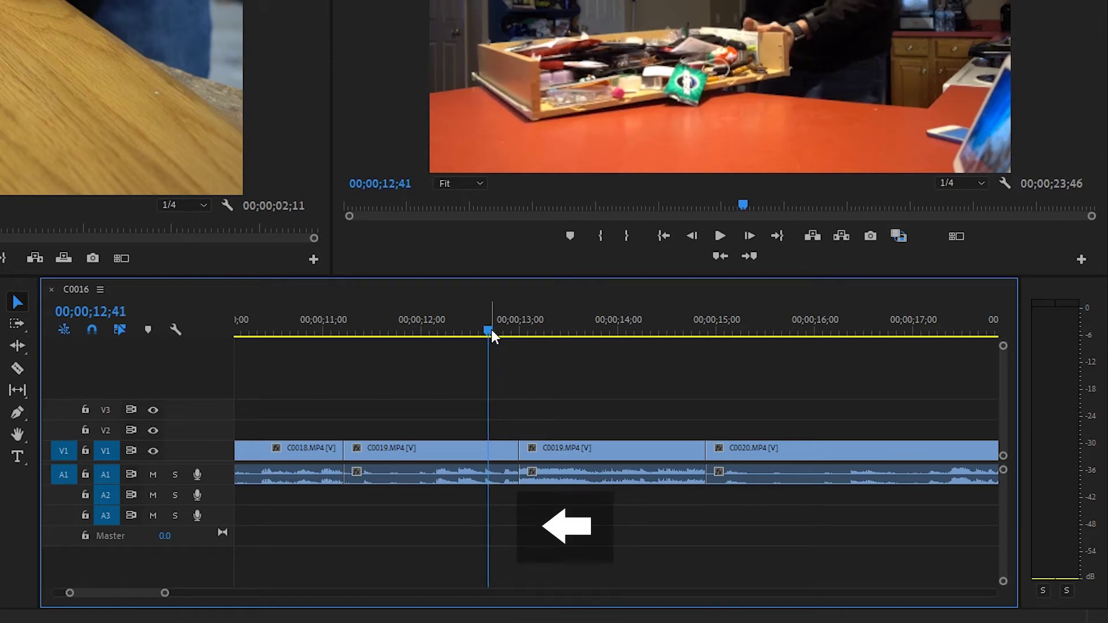
{"action": "key", "text": "Right"}
{"action": "key", "text": "k+j"}
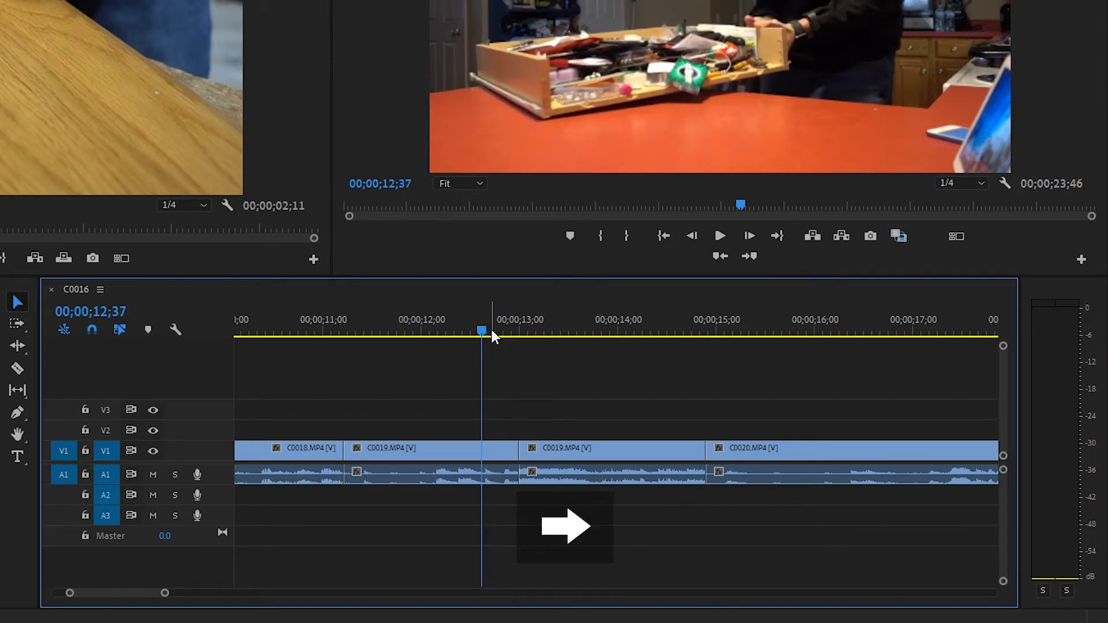
{"action": "key", "text": "k+l"}
{"action": "key", "text": "k+j"}
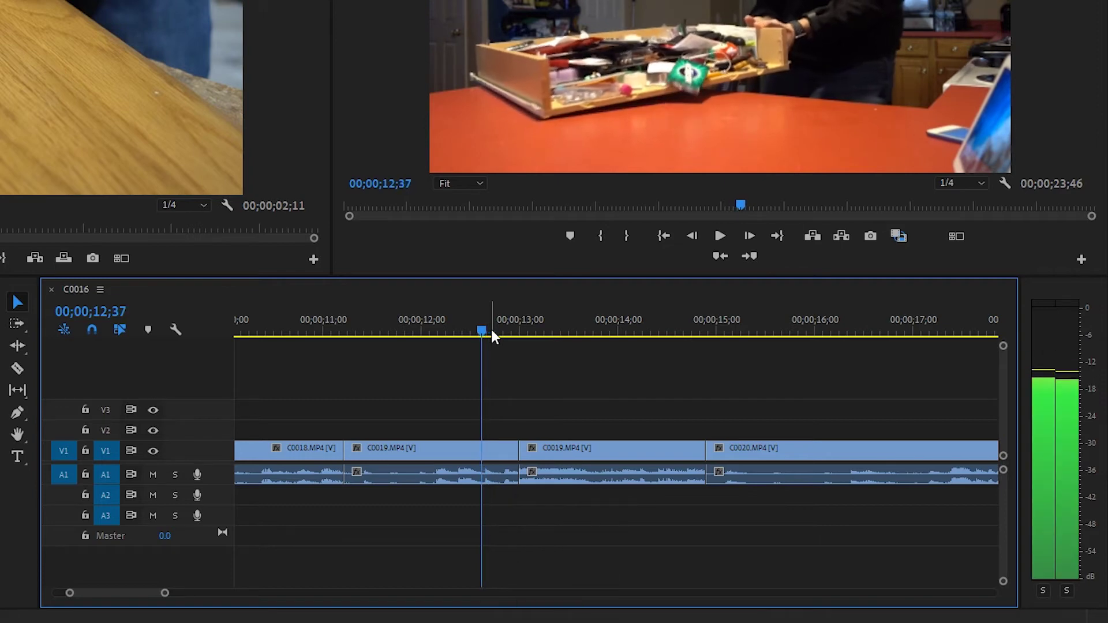
{"action": "key", "text": "shift+Left"}
{"action": "key", "text": "shift+Left"}
{"action": "key", "text": "shift+Left"}
{"action": "key", "text": "shift+Left"}
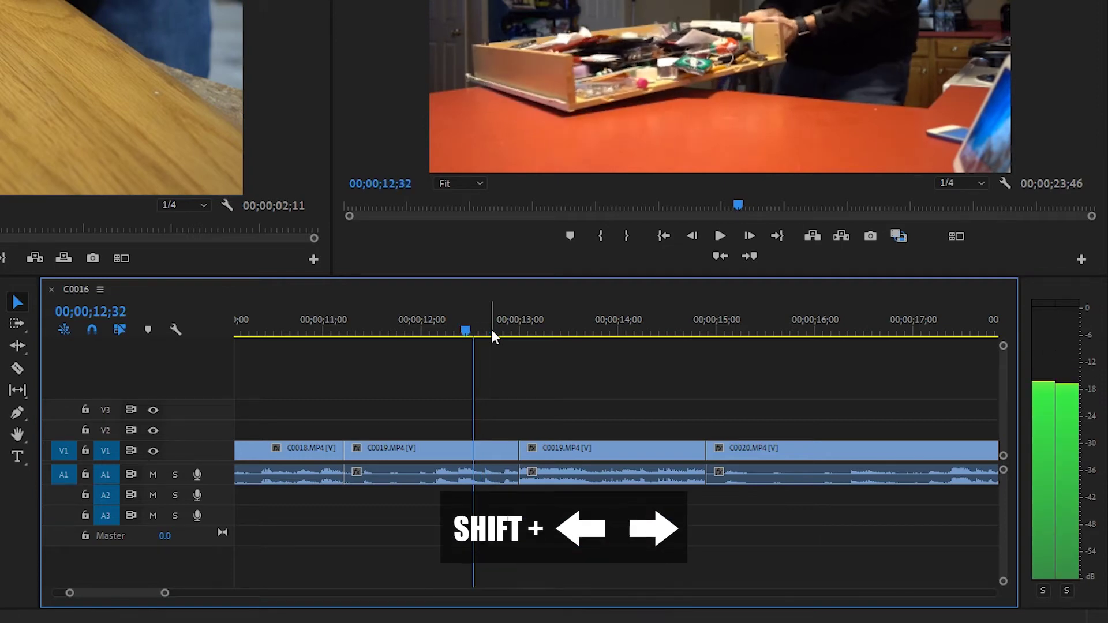
{"action": "key", "text": "shift+Left"}
{"action": "key", "text": "shift+Left"}
{"action": "key", "text": "shift+Left"}
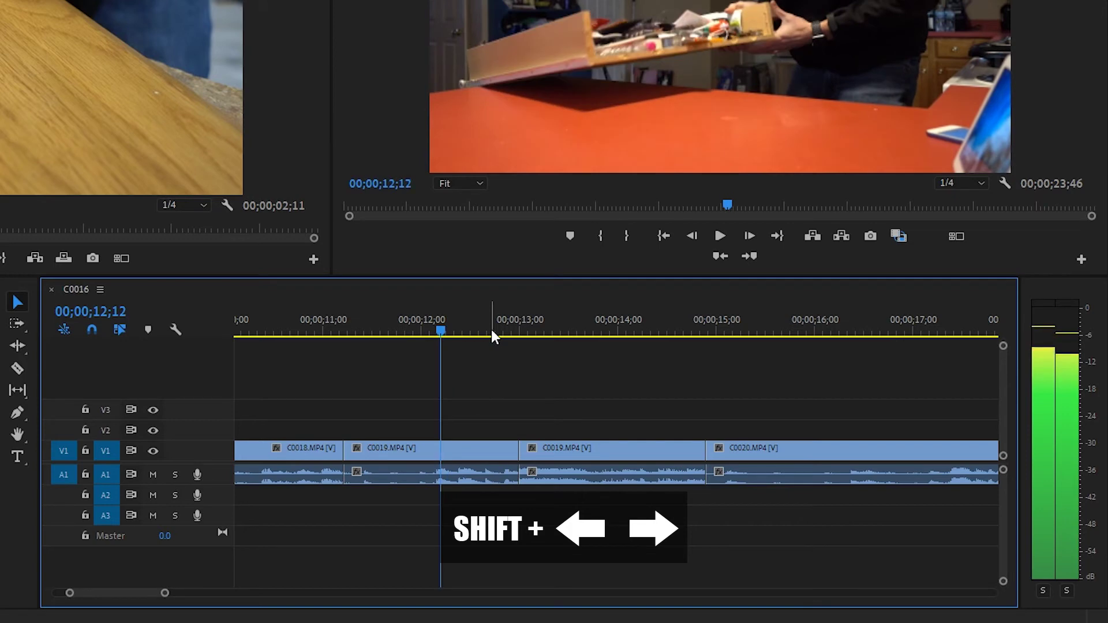
{"action": "key", "text": "shift+Left"}
{"action": "key", "text": "shift+Left"}
{"action": "key", "text": "shift+Left"}
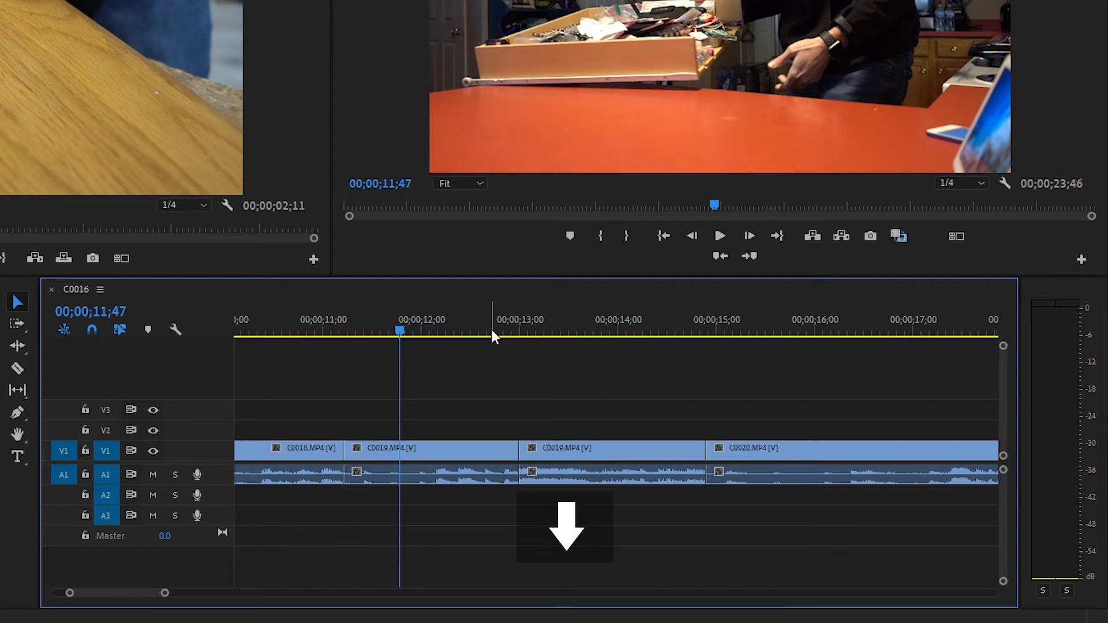
Step the playhead between edit points at 11;13, 13;00 and 14;54, then fit the full sequence in view.
{"action": "key", "text": "Up"}
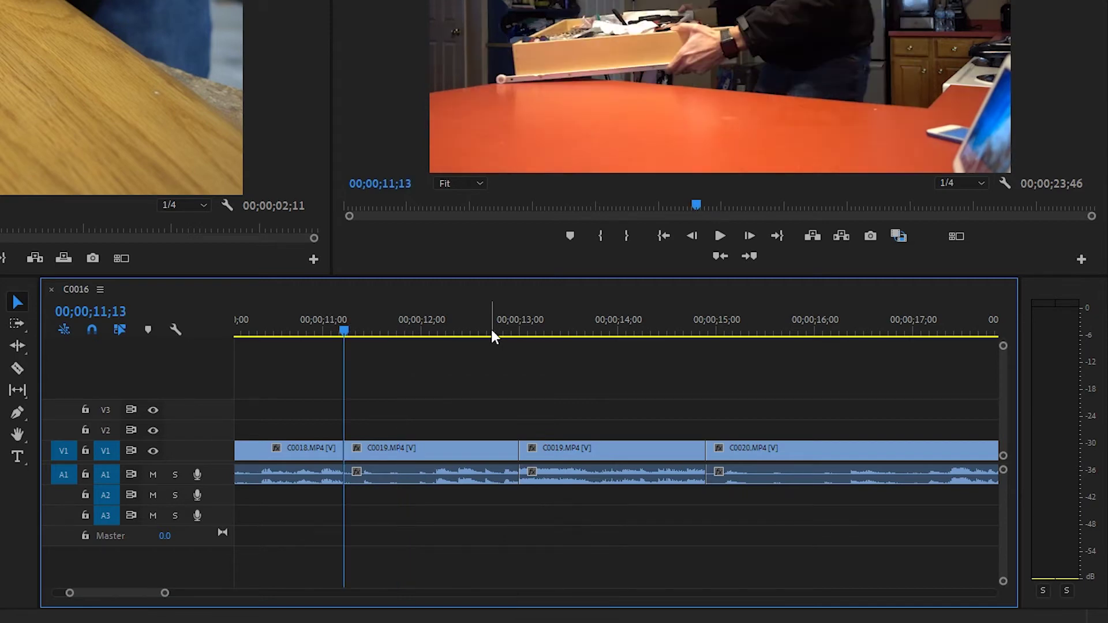
{"action": "key", "text": "Up"}
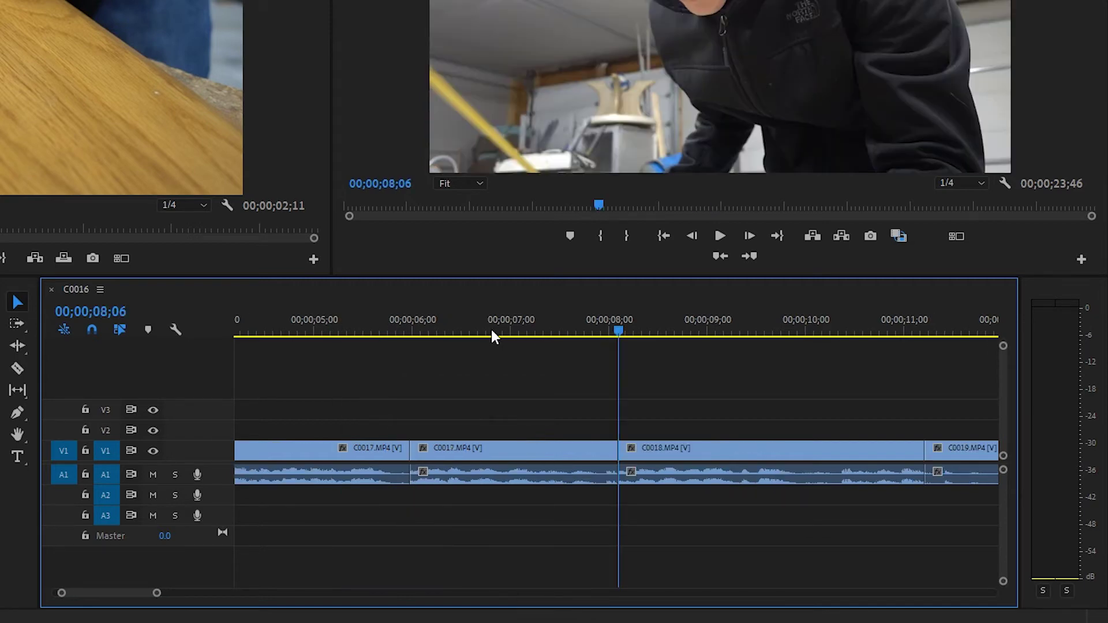
{"action": "key", "text": "Down"}
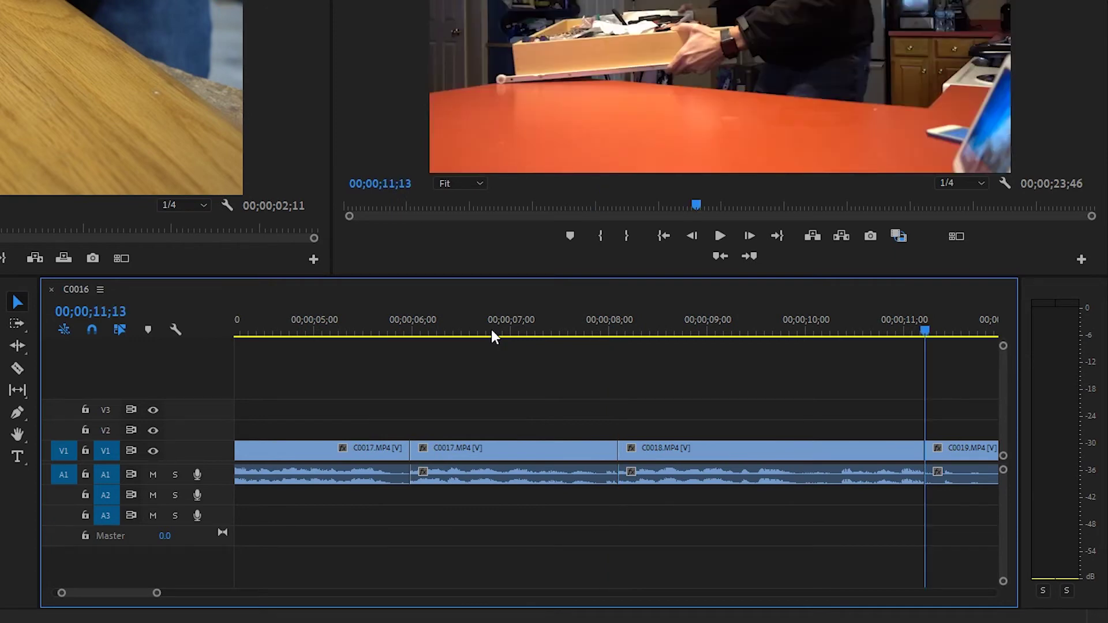
{"action": "key", "text": "Down"}
{"action": "key", "text": "Down"}
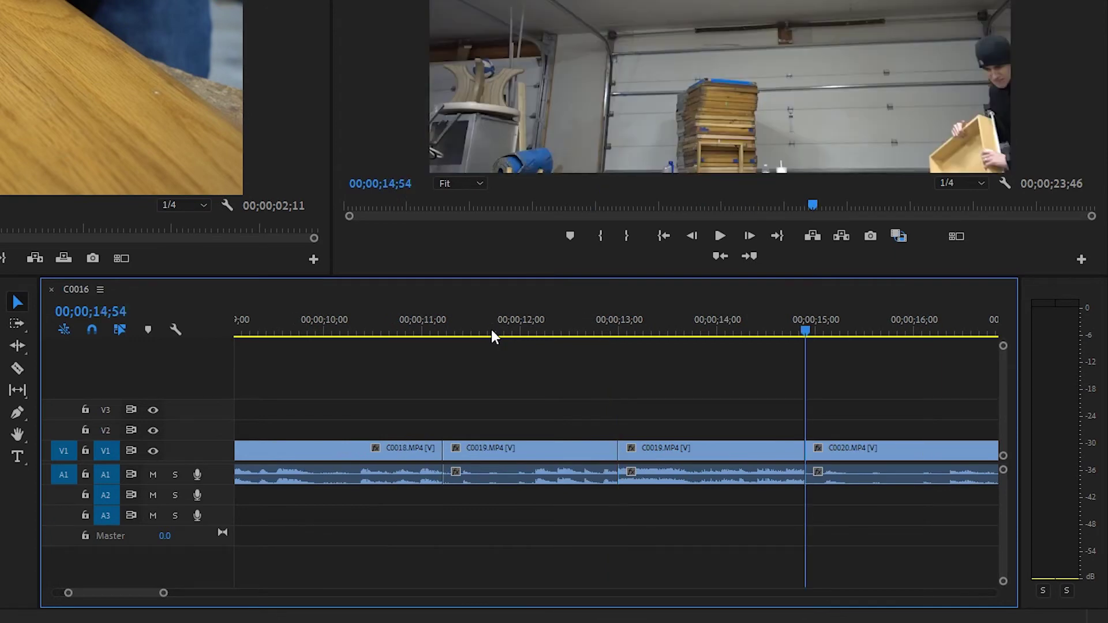
{"action": "key", "text": "minus"}
{"action": "key", "text": "minus"}
{"action": "key", "text": "minus"}
{"action": "key", "text": "minus"}
{"action": "key", "text": "equal"}
{"action": "key", "text": "equal"}
{"action": "key", "text": "equal"}
{"action": "key", "text": "equal"}
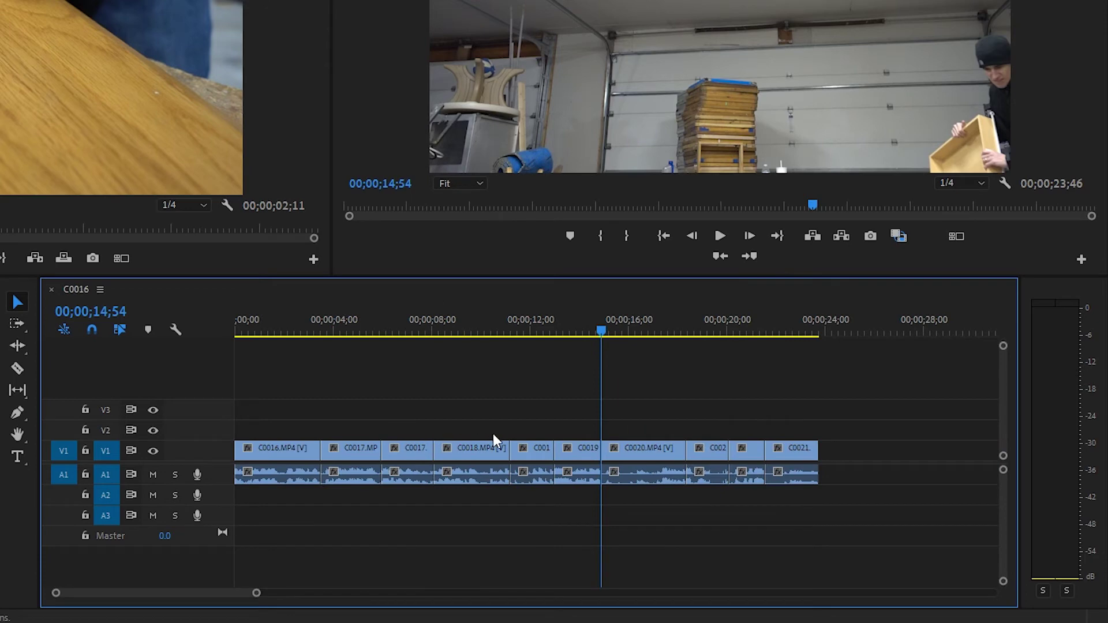
With Track Select Forward, drag C0018 and all later clips right to about 13;20.
{"action": "left_click", "coordinate": [461, 455]}
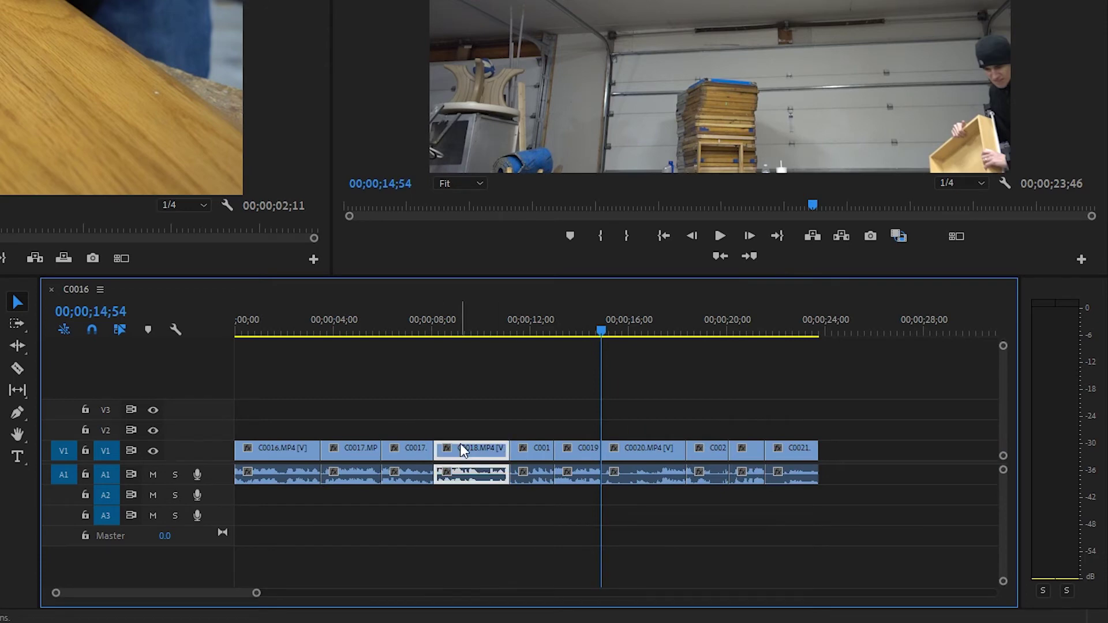
{"action": "left_click_drag", "start_coordinate": [460, 331], "coordinate": [438, 330]}
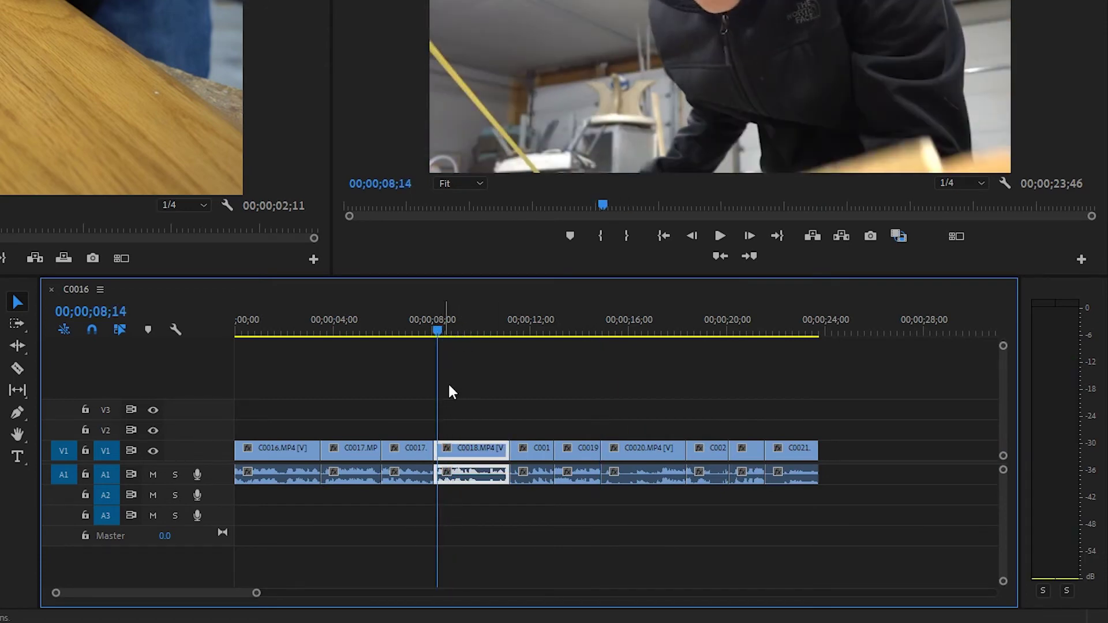
{"action": "key", "text": "a"}
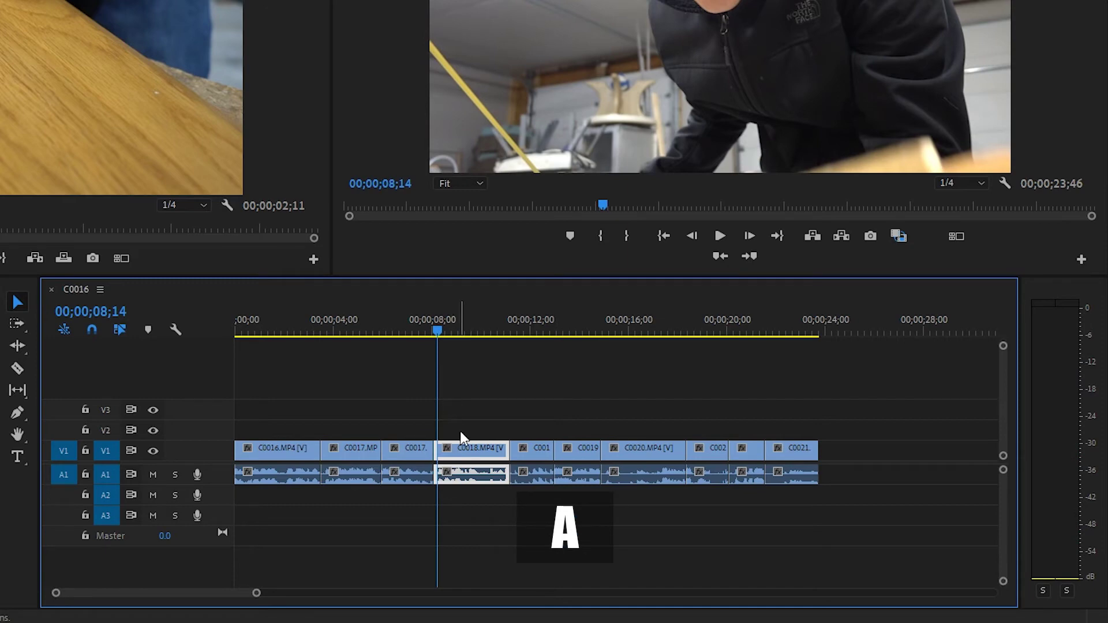
{"action": "left_click", "coordinate": [456, 451]}
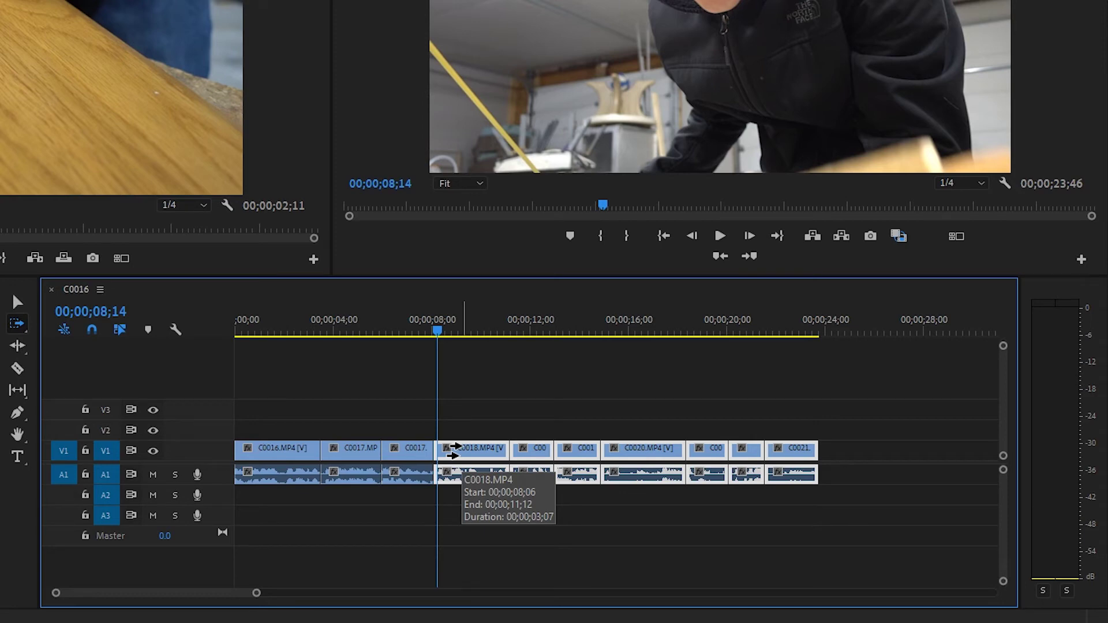
{"action": "left_click_drag", "start_coordinate": [456, 448], "coordinate": [588, 449]}
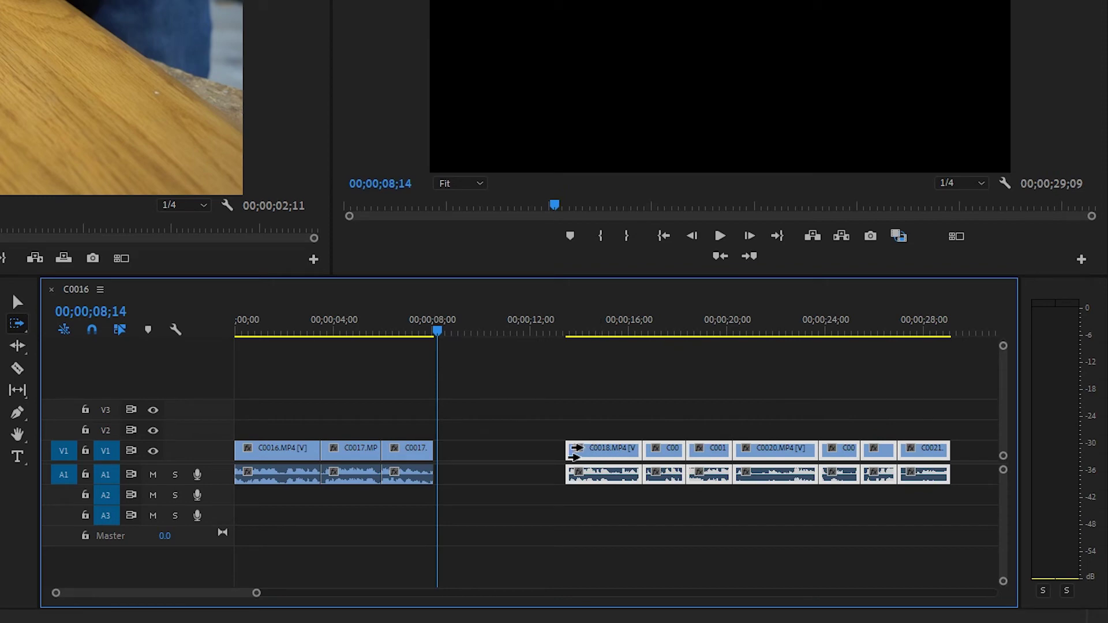
{"action": "left_click_drag", "start_coordinate": [438, 331], "coordinate": [425, 331]}
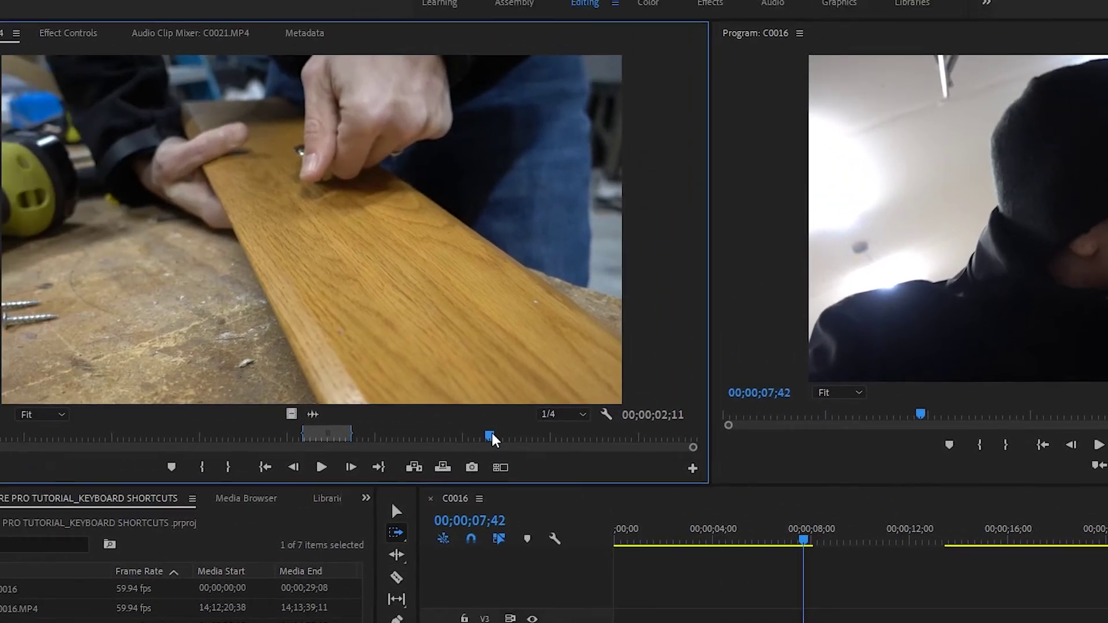
Mark a 01;14 In/Out range of C0021 in the Source Monitor and drop it on V1 after C0017.
{"action": "key", "text": "ctrl+shift+x"}
{"action": "key", "text": "space"}
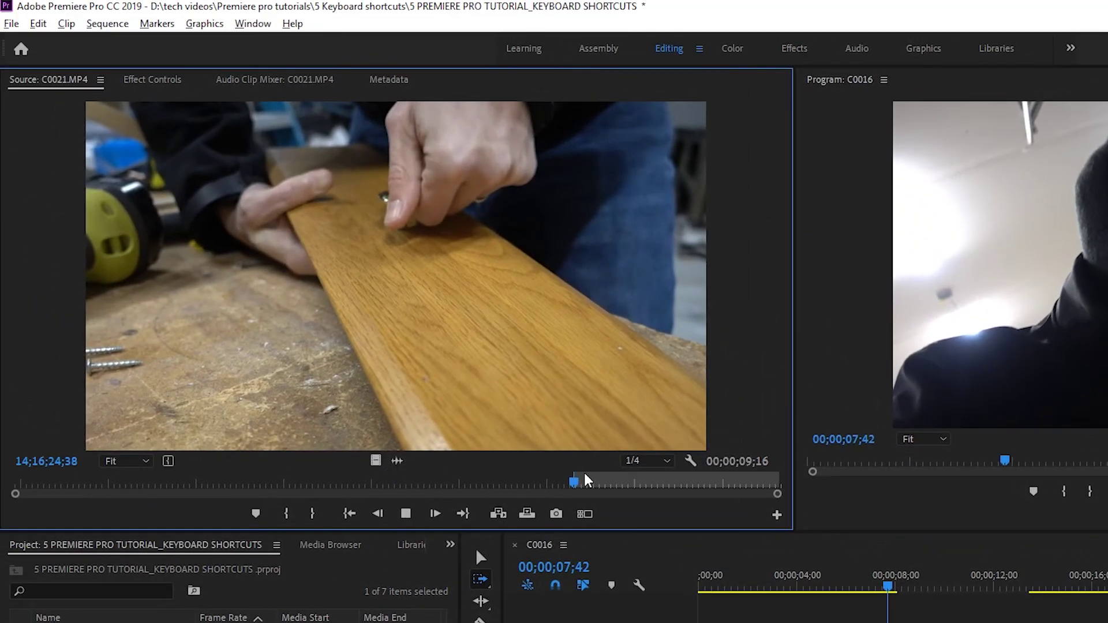
{"action": "key", "text": "i"}
{"action": "key", "text": "space"}
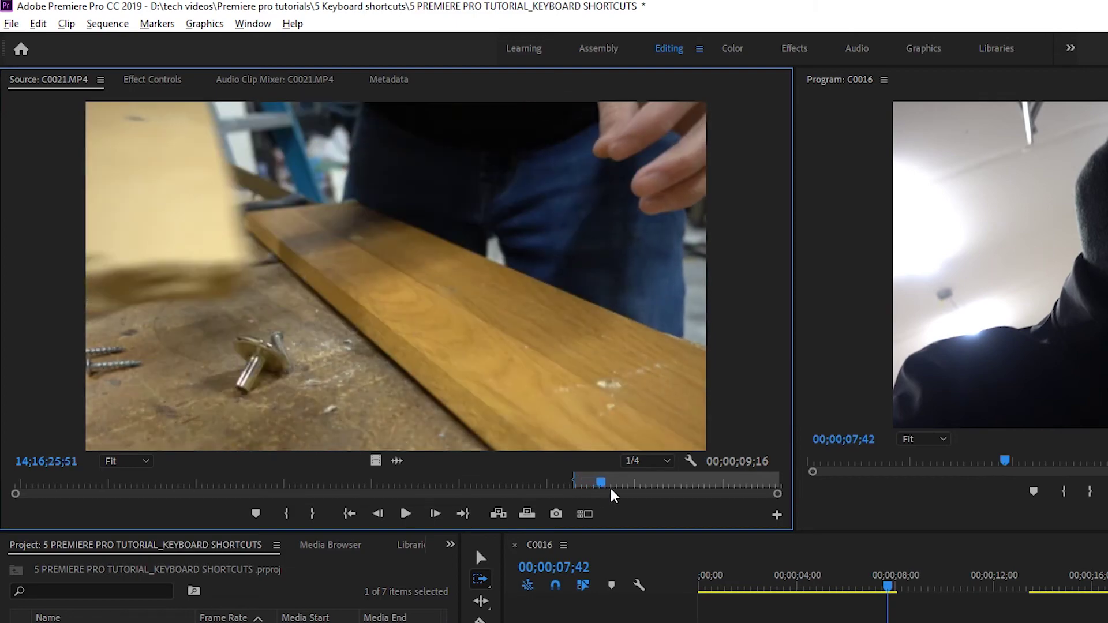
{"action": "key", "text": "o"}
{"action": "left_click_drag", "start_coordinate": [497, 383], "coordinate": [912, 622]}
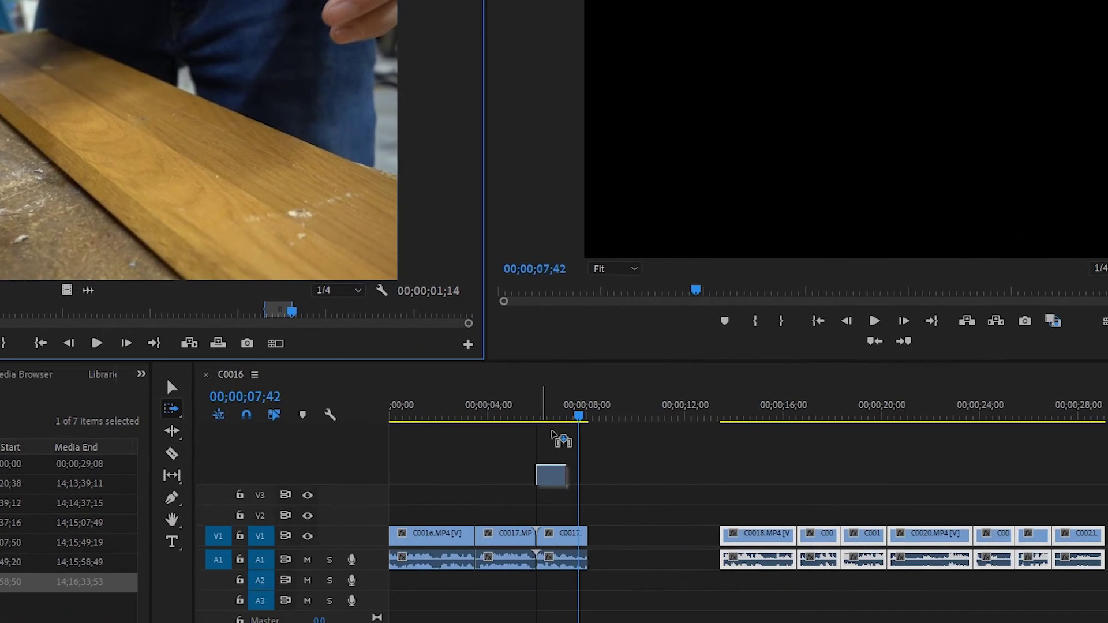
{"action": "left_click_drag", "start_coordinate": [450, 416], "coordinate": [440, 457]}
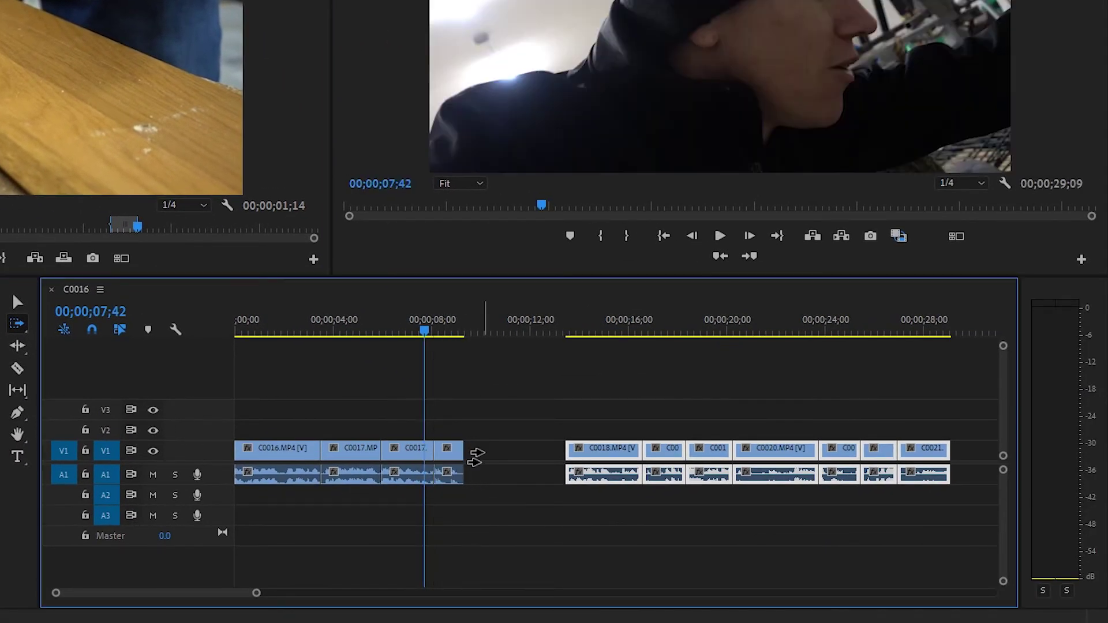
Slide C0018–C0021 left to snap against the inserted C0021 piece, then try Track Select Backward.
{"action": "left_click_drag", "start_coordinate": [591, 453], "coordinate": [493, 459]}
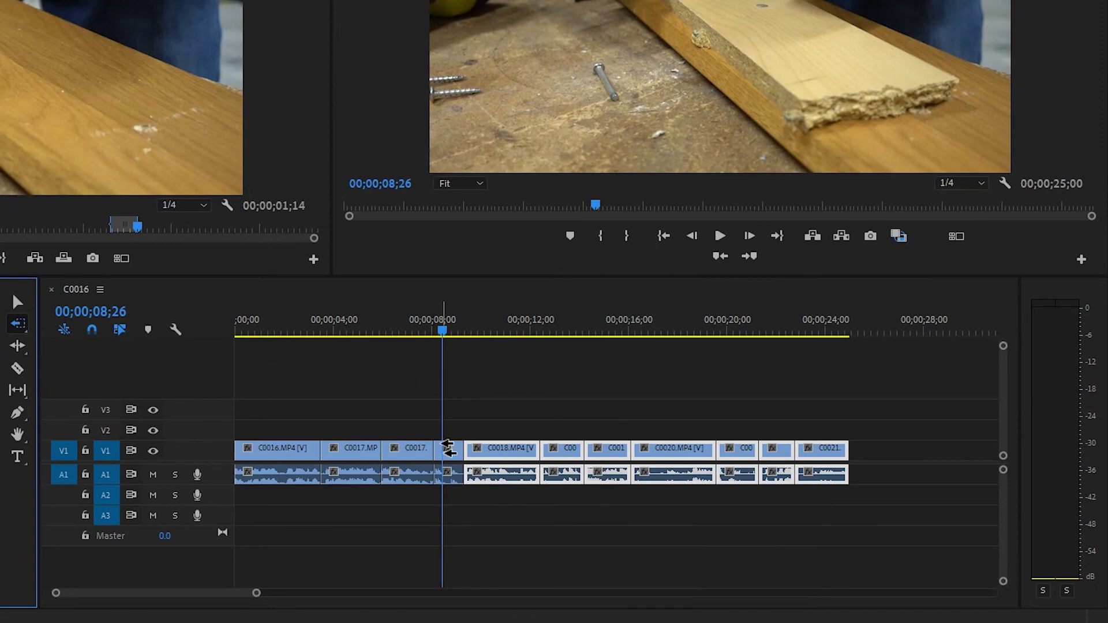
{"action": "left_click", "coordinate": [448, 448]}
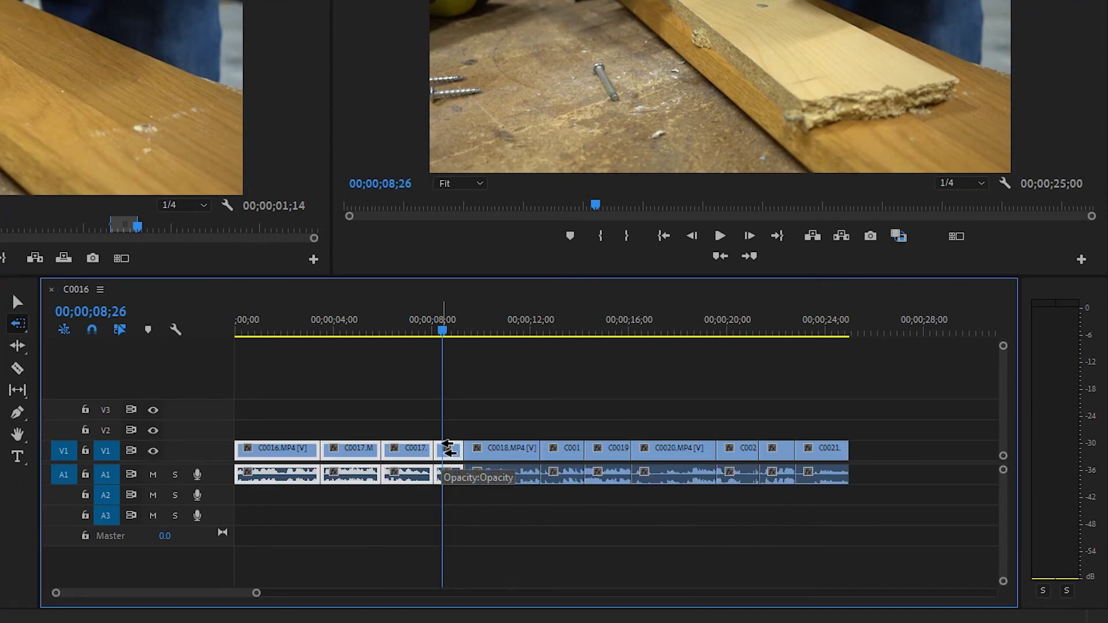